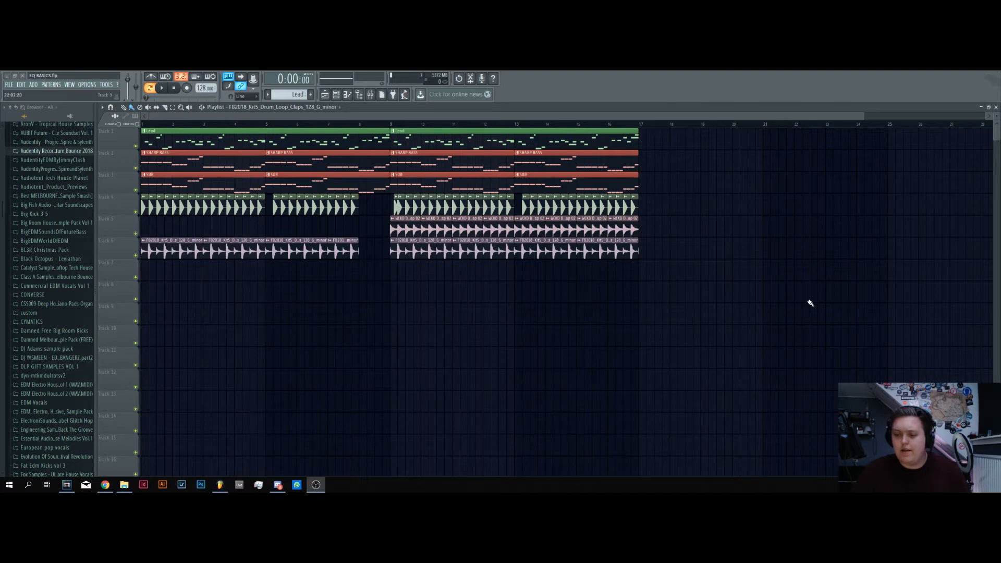
Play back the arrangement and shorten the second SUB clip so it ends with the kick clips at bar 8
click(253, 326)
key(space)
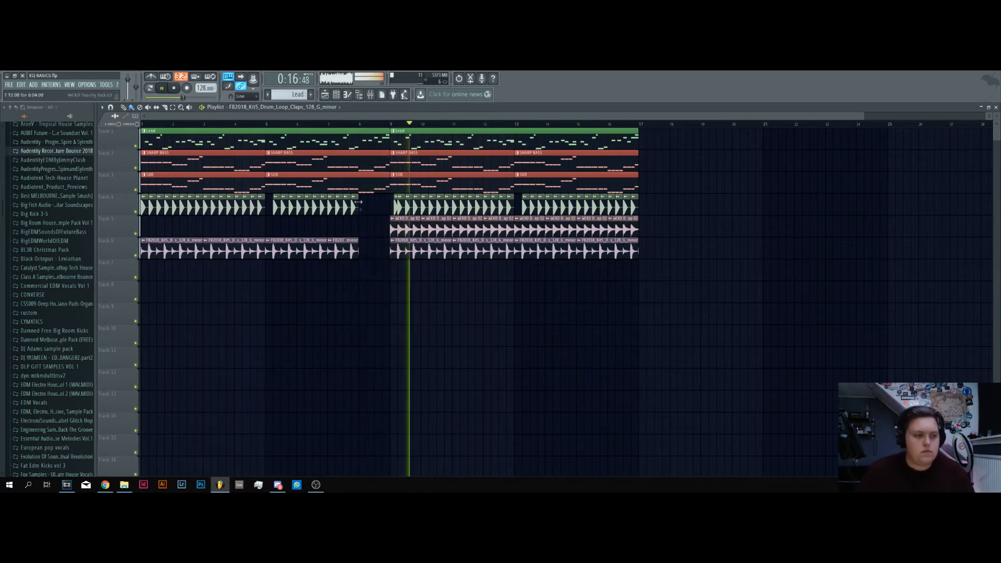
key(space)
drag(387, 176, 358, 177)
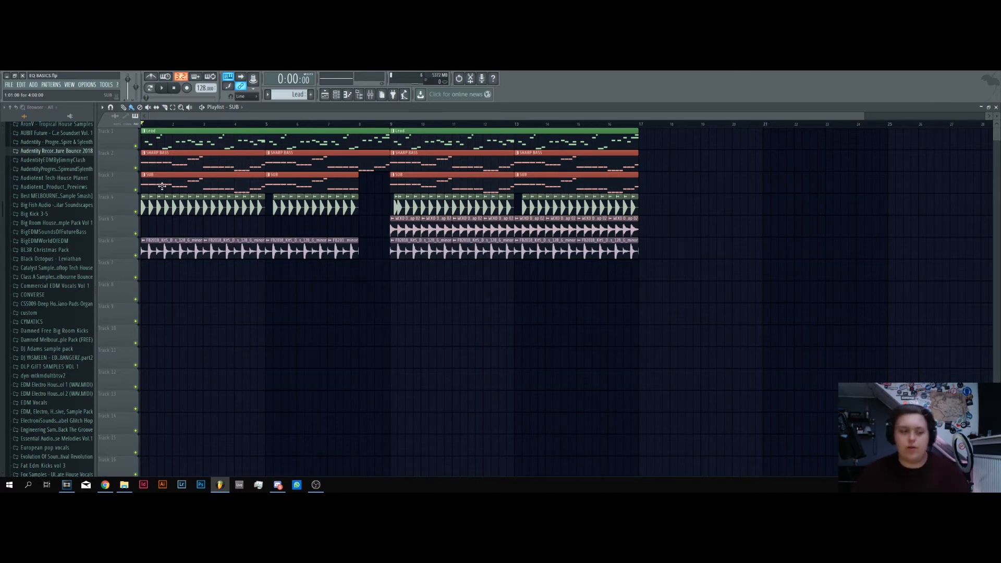
Solo the Lead track, play it, and open the FabFilter Pro-Q 2 on its Sylenth1 mixer insert
right_click(136, 147)
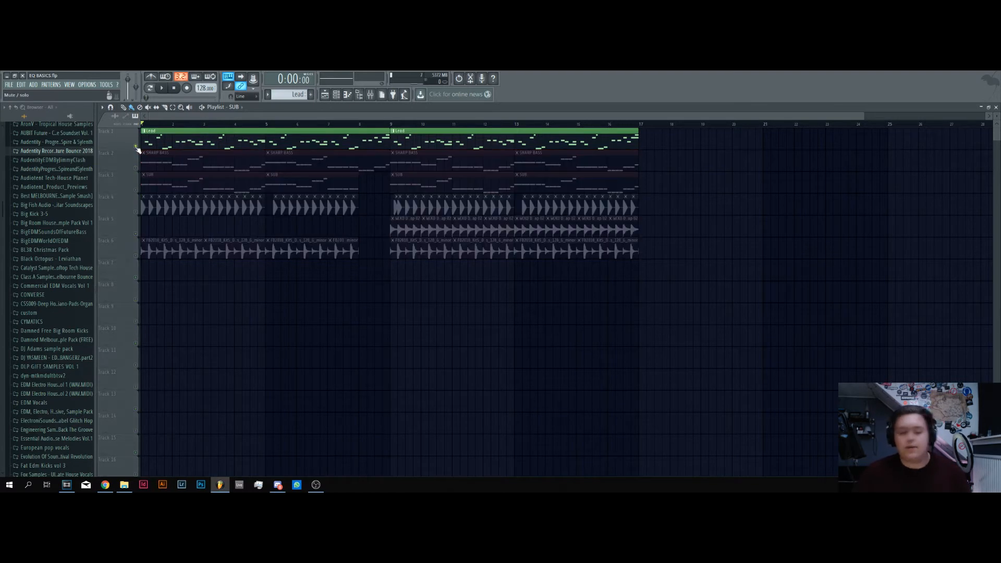
key(space)
key(F6)
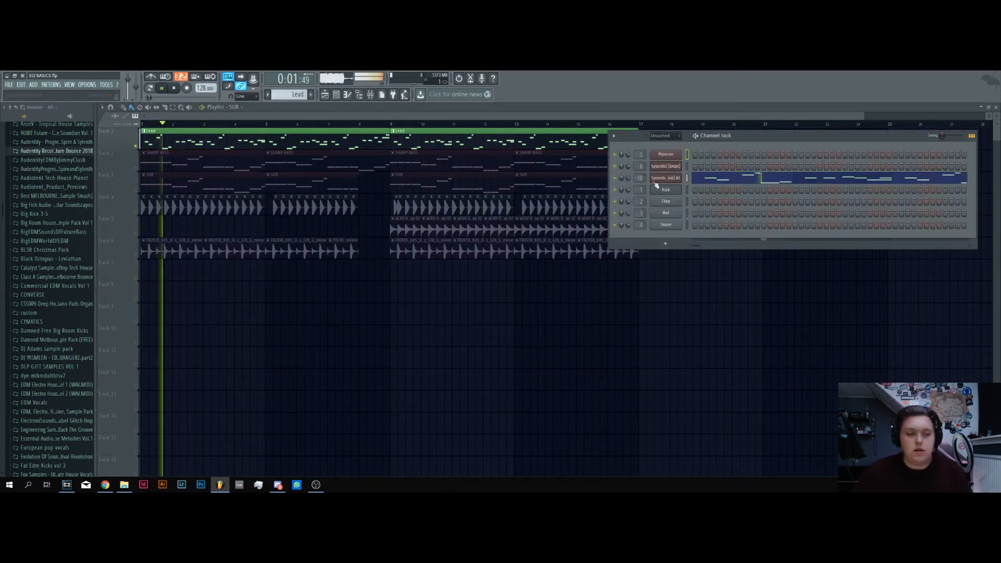
double_click(641, 178)
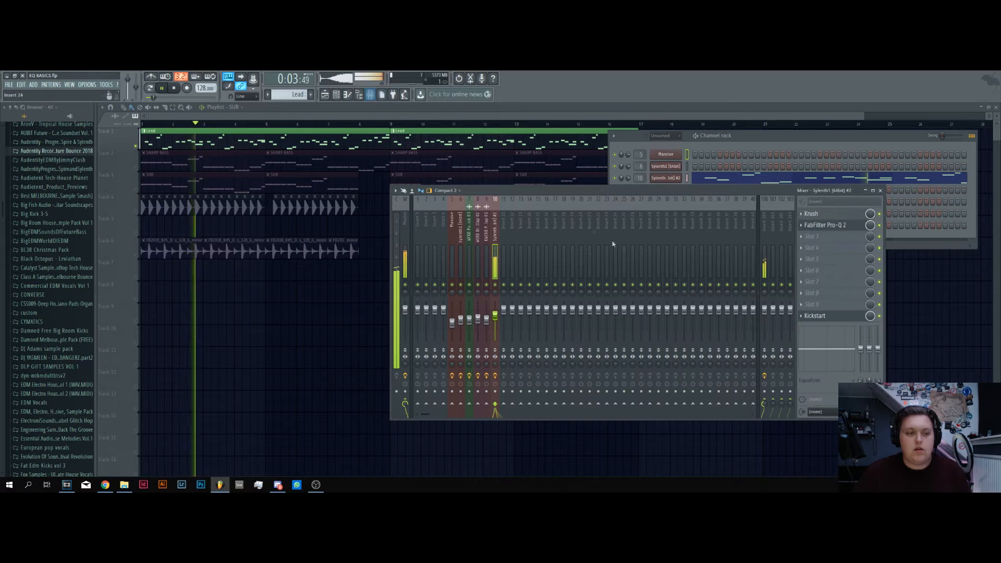
key(space)
drag(614, 196, 635, 210)
click(847, 238)
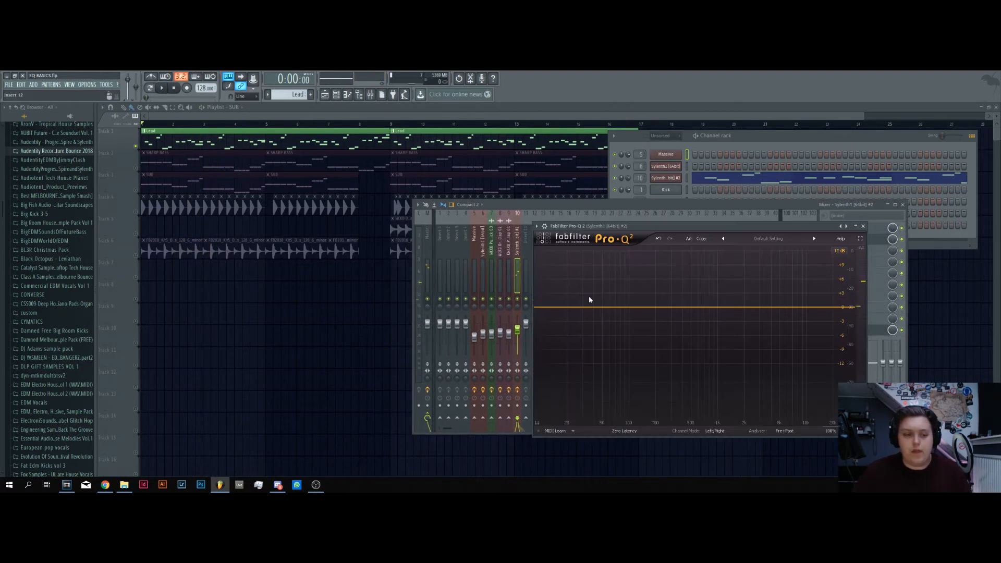
Add an EQ band to the Lead shaped as a 24 dB/oct Low Cut at about 350 Hz
drag(585, 309, 610, 342)
click(560, 394)
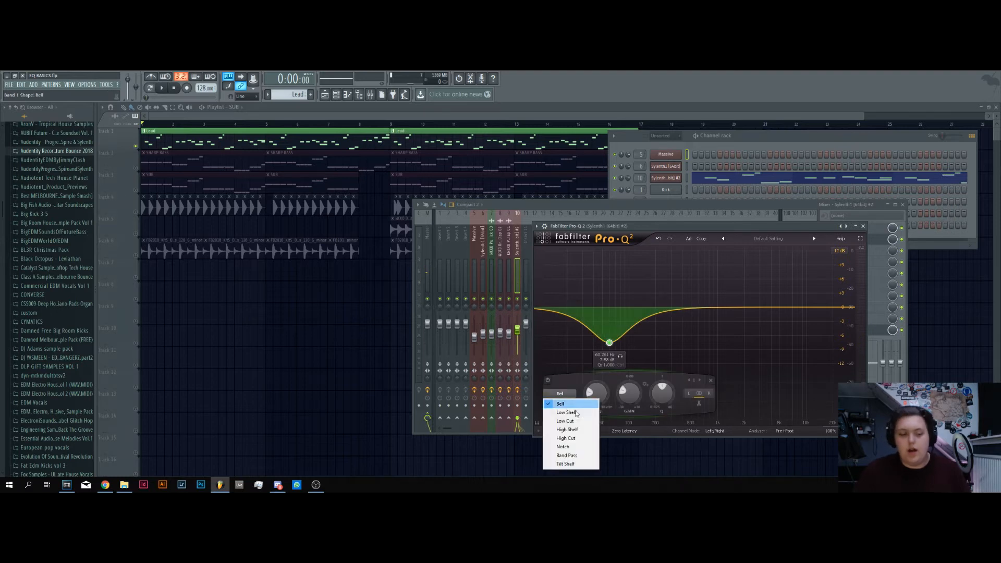
click(568, 421)
click(565, 405)
click(592, 358)
drag(609, 307, 678, 309)
Play back the soloed Lead to listen to it with the low cut applied
key(space)
key(space)
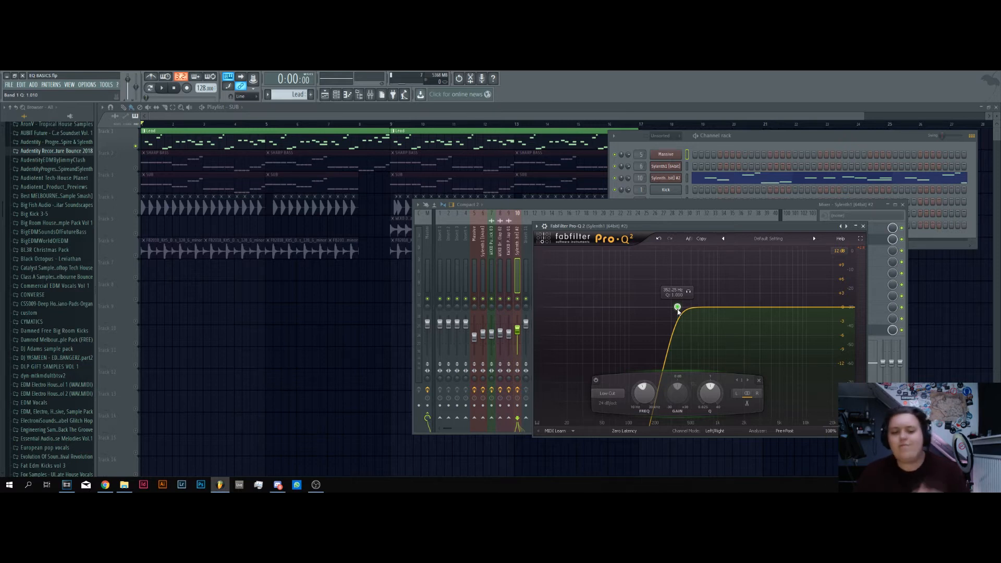
key(space)
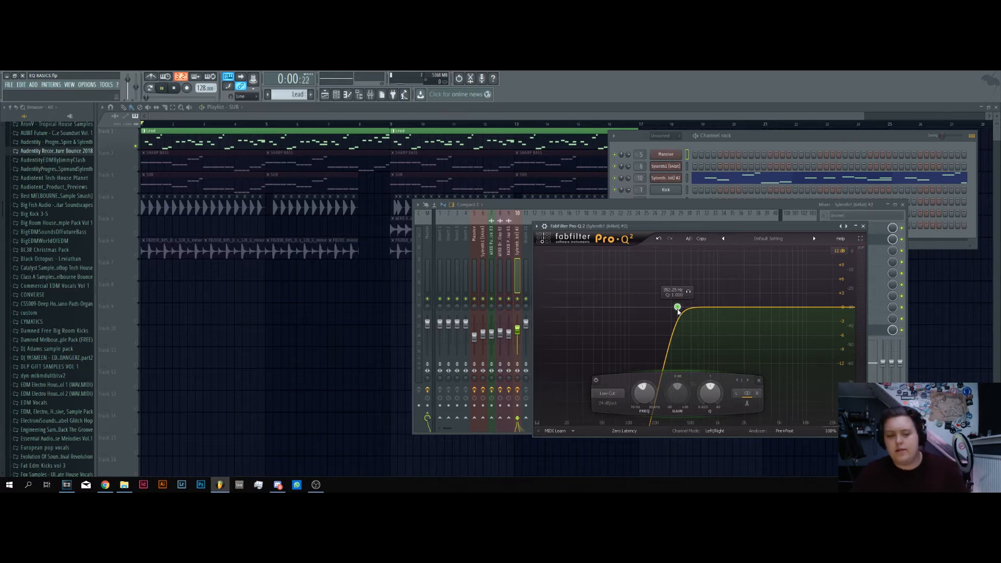
key(space)
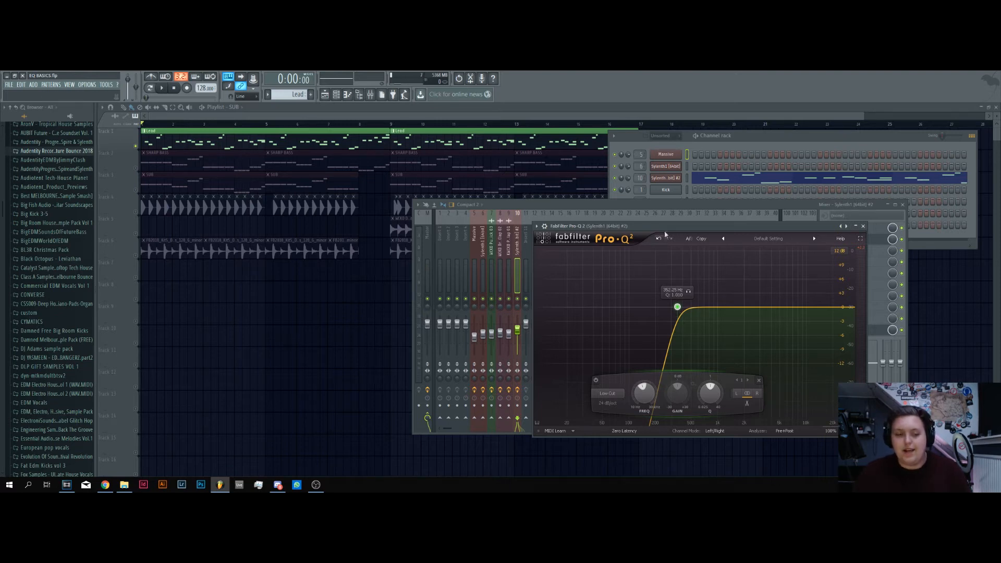
drag(664, 227, 653, 241)
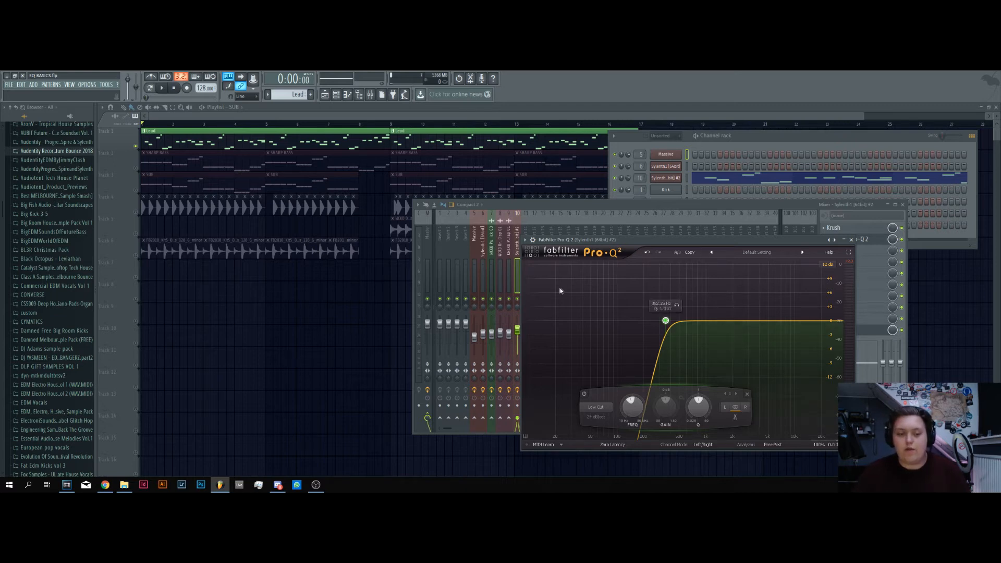
Disable the Lead's low cut band and play the track to examine its unfiltered spectrum
right_click(666, 321)
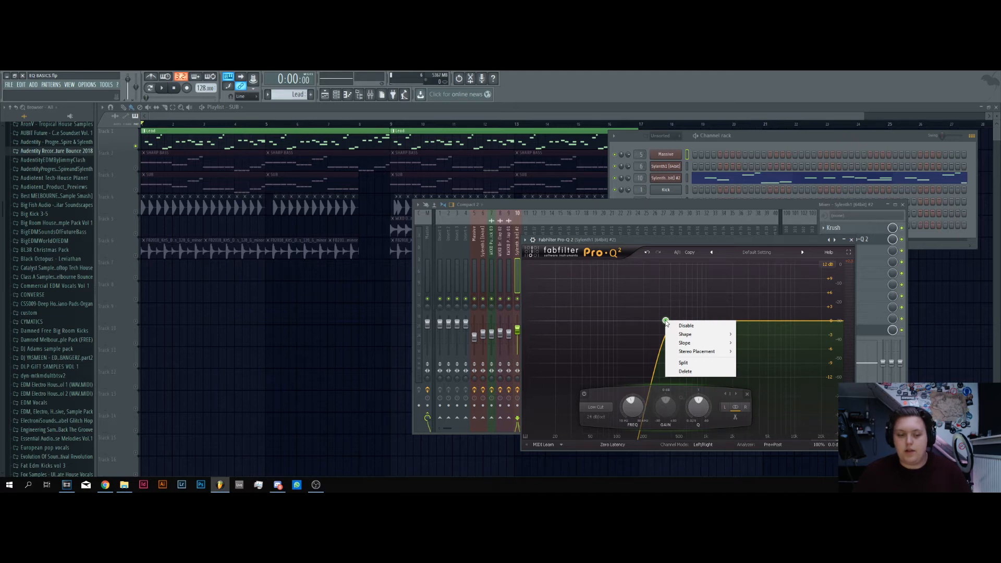
click(688, 326)
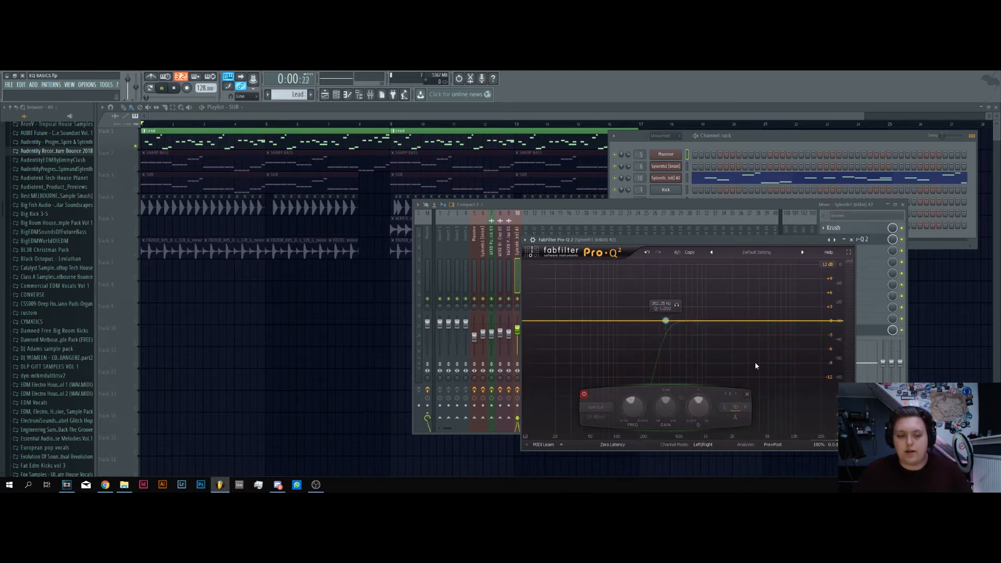
key(space)
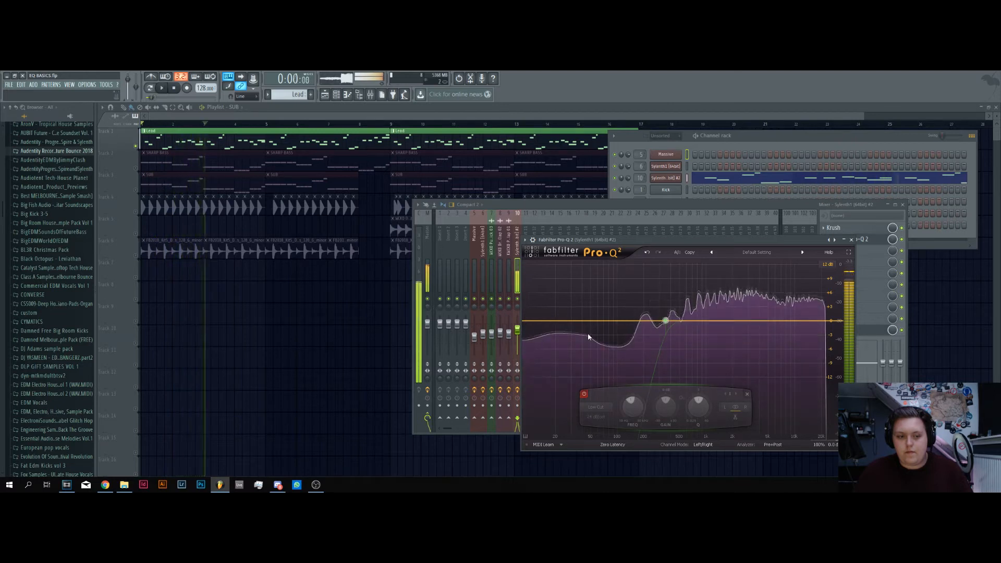
key(space)
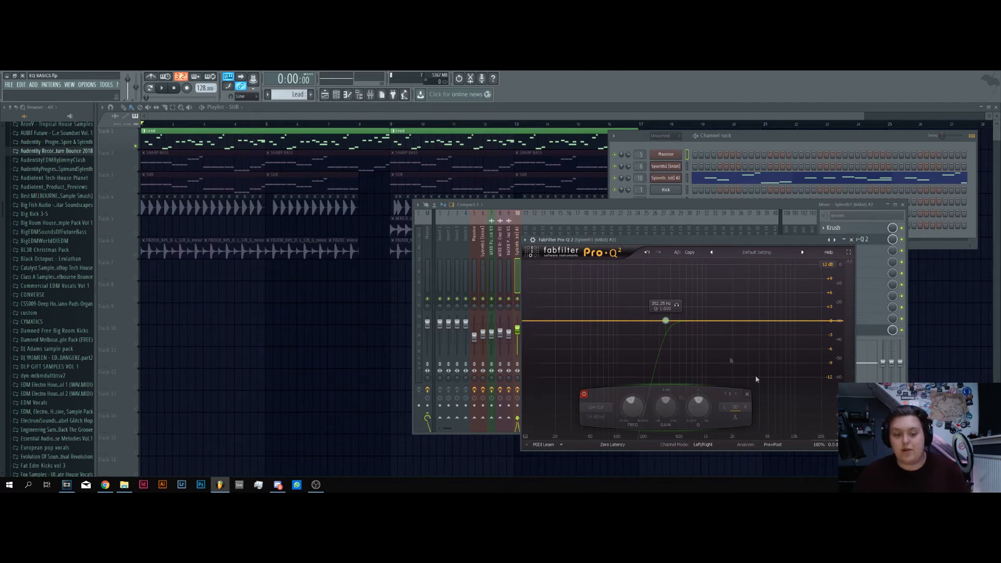
right_click(668, 322)
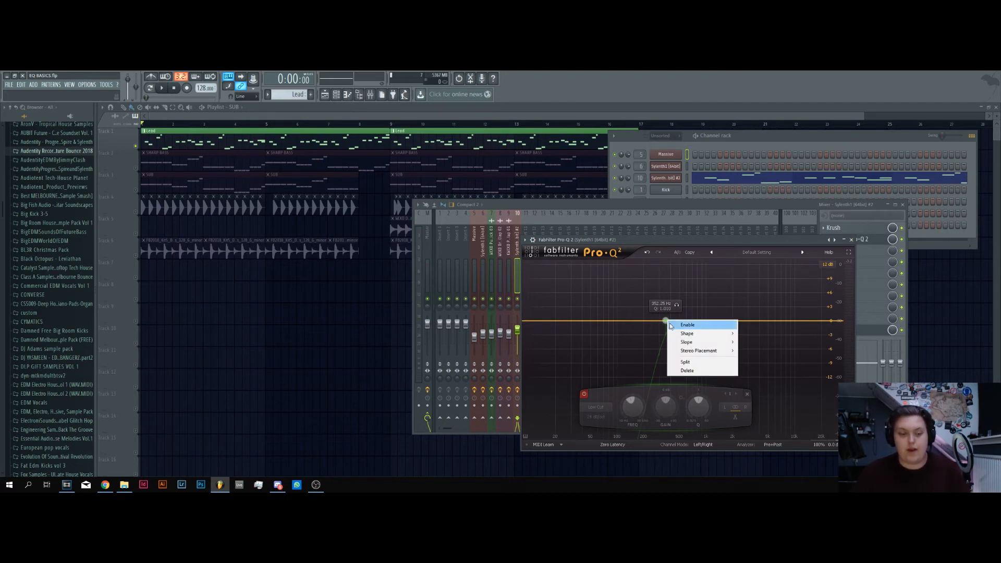
click(671, 324)
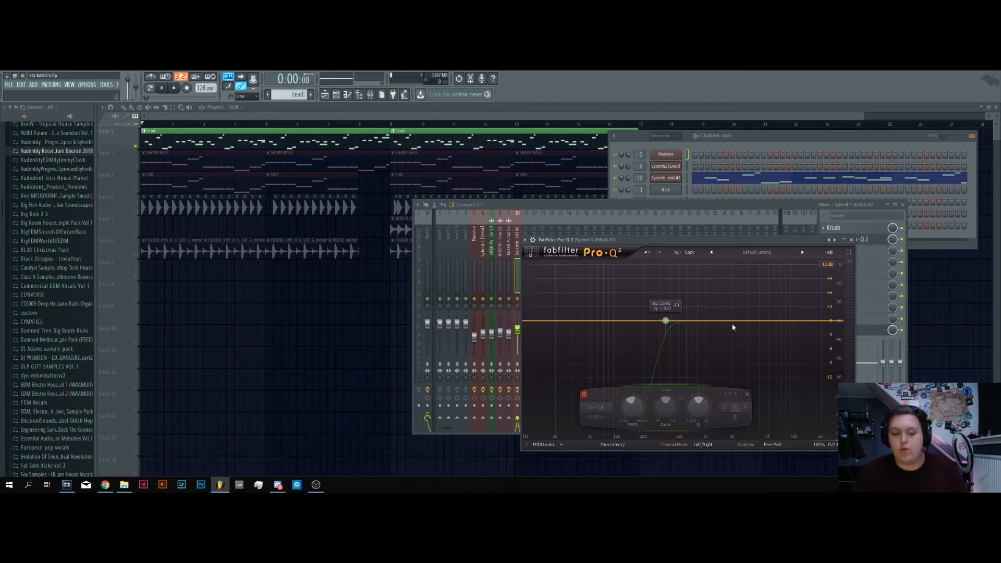
key(space)
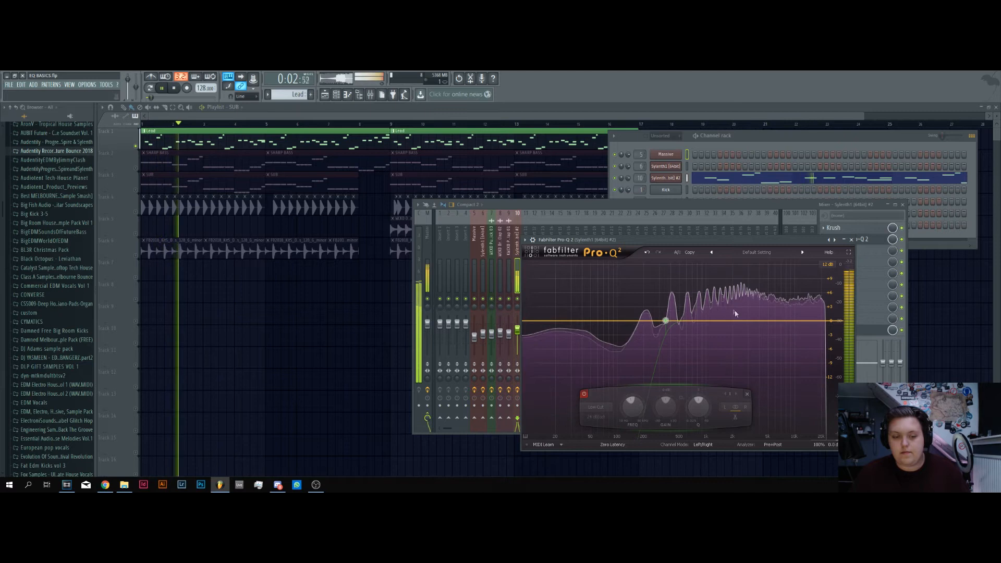
key(space)
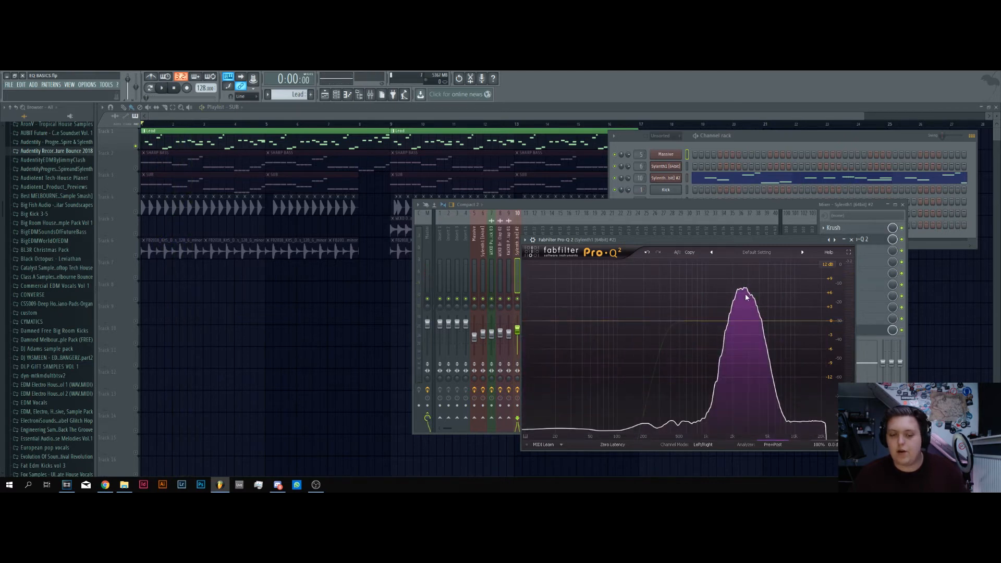
Re-enable the low cut band in the Lead's equalizer
double_click(665, 321)
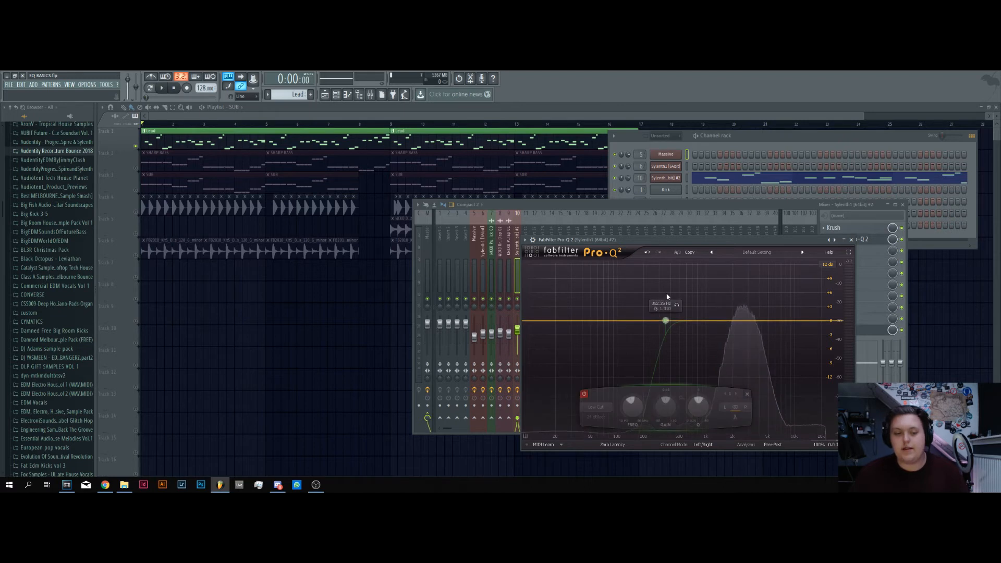
right_click(665, 321)
click(685, 327)
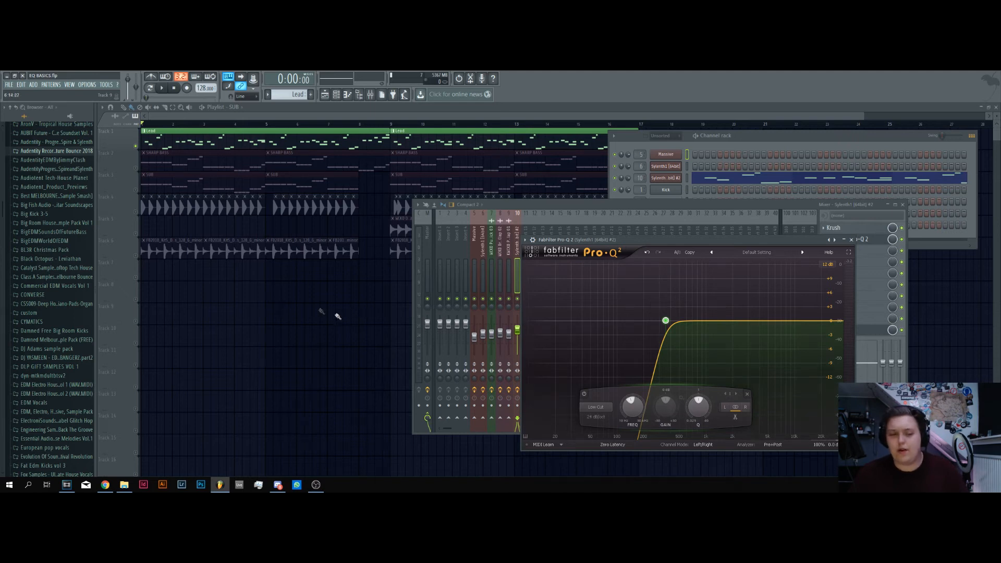
Close the open plugin, mixer and channel rack windows and solo the SHARP BASS track instead of the Lead
key(F12)
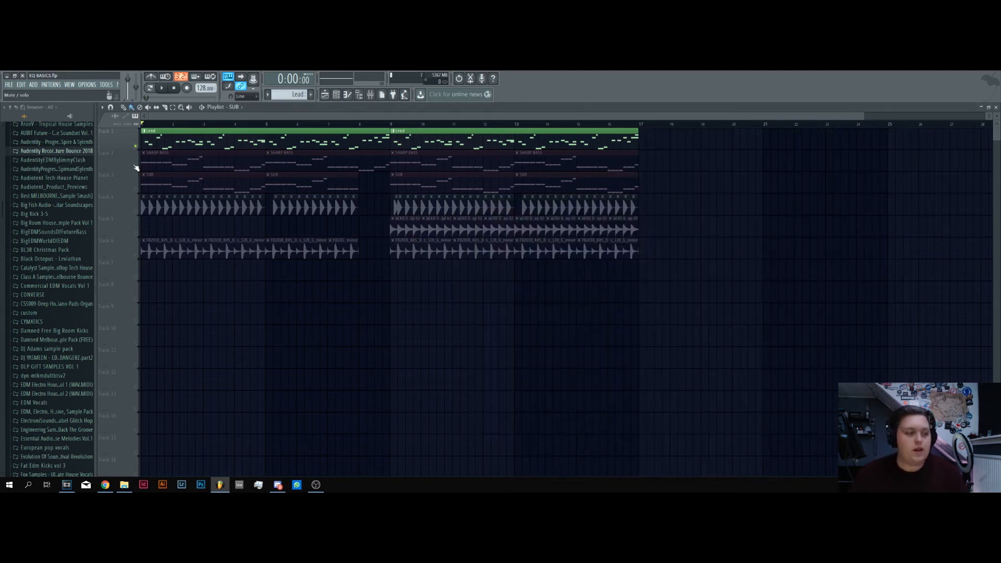
click(106, 154)
click(135, 146)
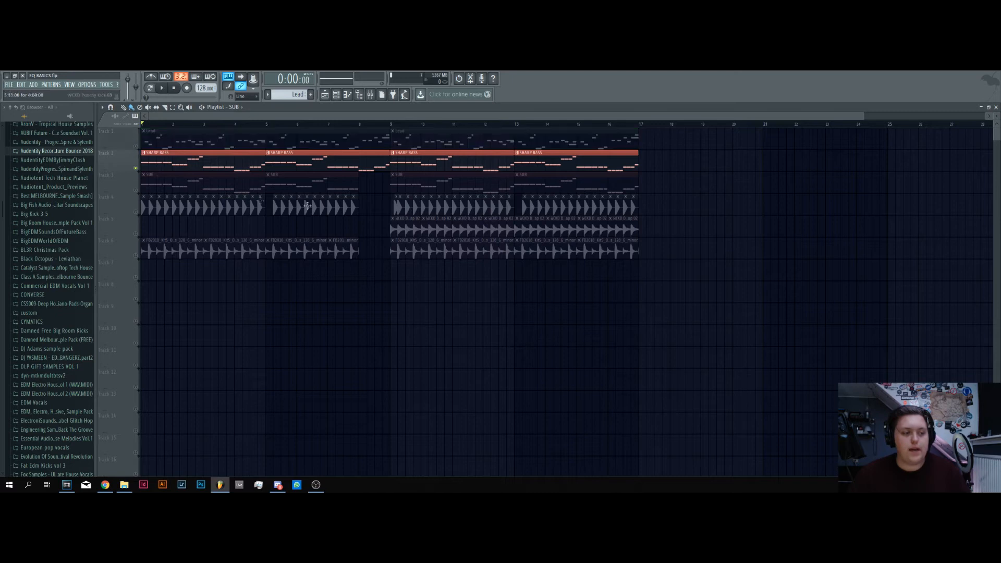
Unmute the SUB track to compare its clips with SHARP BASS and mute it again
scroll(417, 120, up, 3)
click(136, 189)
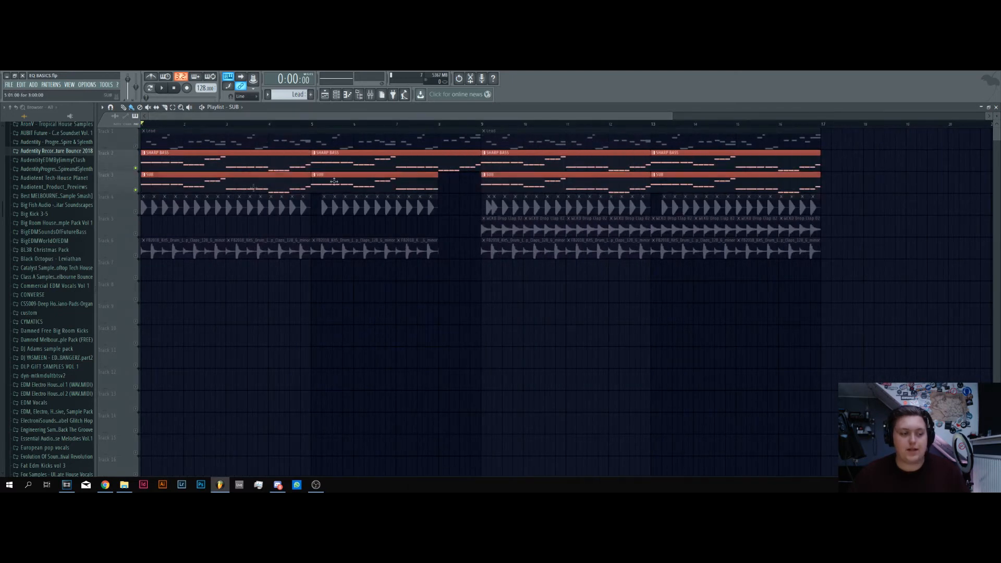
scroll(224, 151, up, 2)
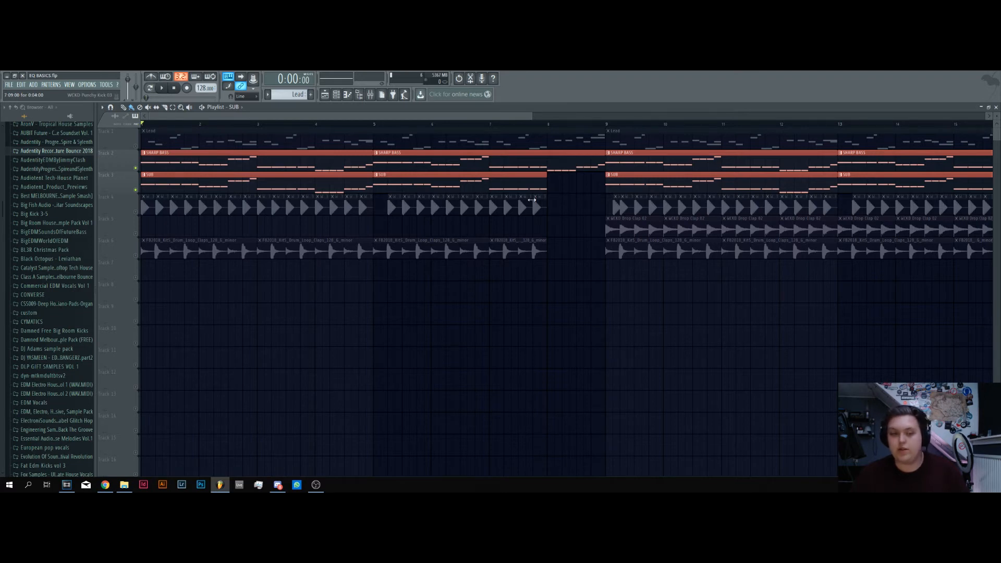
scroll(552, 215, down, 2)
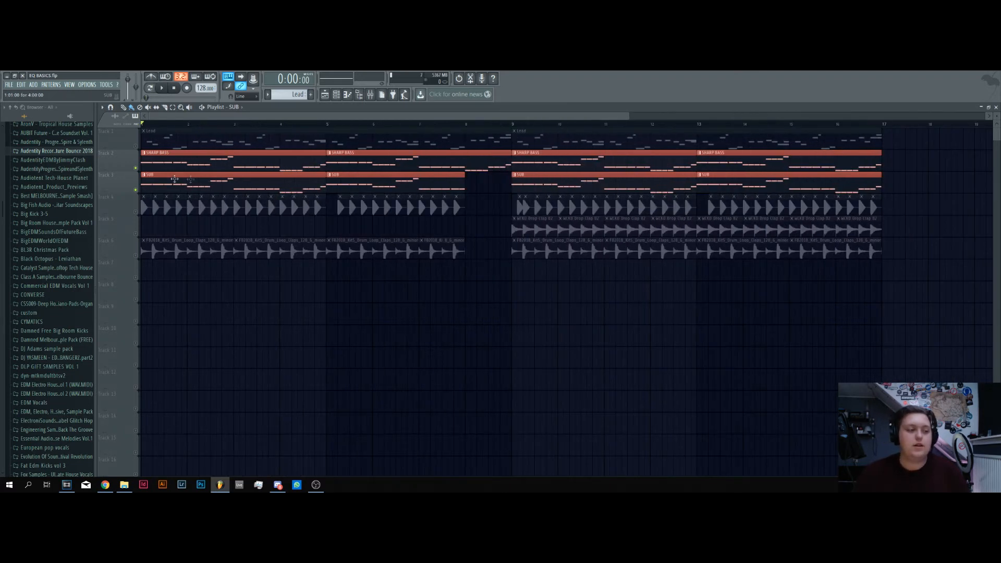
click(135, 190)
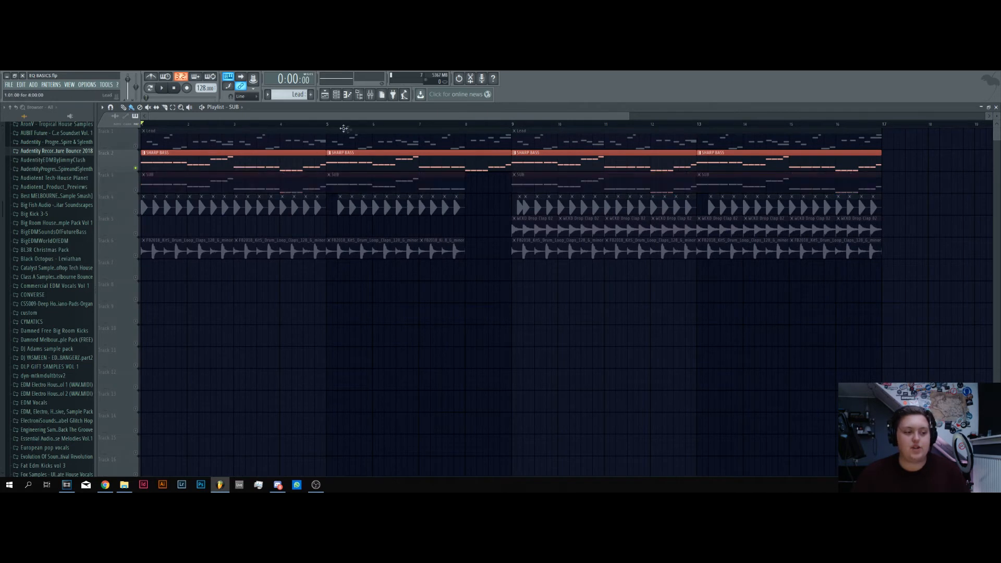
Make SHARP BASS the active pattern and show its channels in the channel rack
click(336, 95)
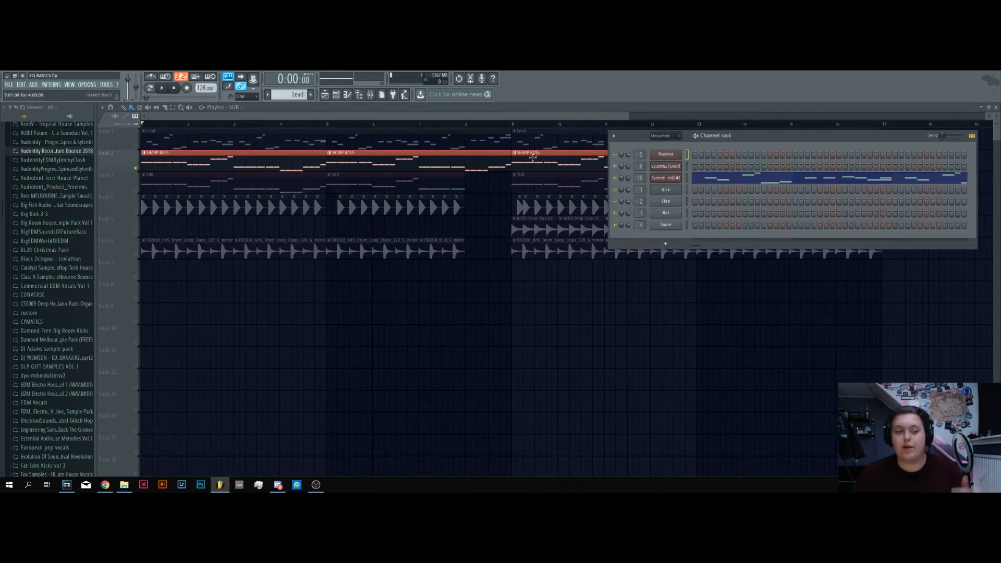
double_click(529, 164)
click(325, 94)
click(336, 95)
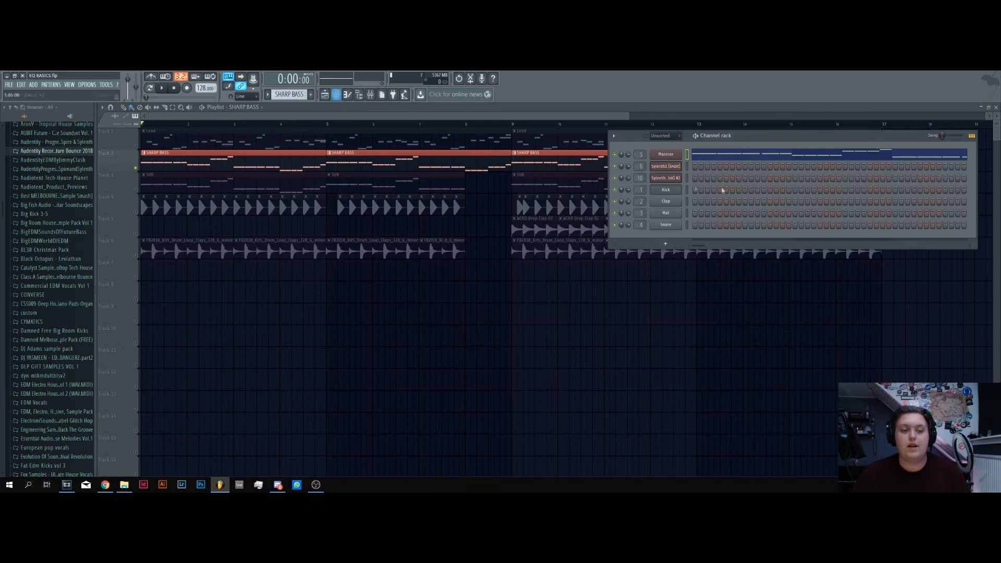
Select the Massive insert in the mixer, play the bass, and open its FabFilter Pro-Q 2
click(371, 95)
click(474, 234)
key(space)
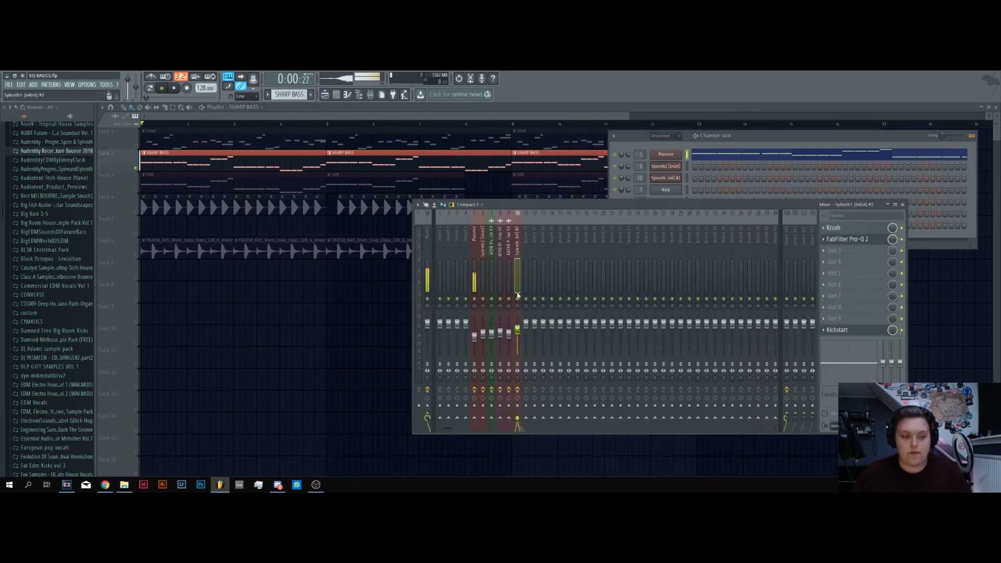
click(846, 239)
drag(362, 184, 688, 206)
key(space)
Add an EQ band to the SHARP BASS shaped as a 24 dB/oct Low Cut at about 300 Hz
drag(548, 286, 567, 310)
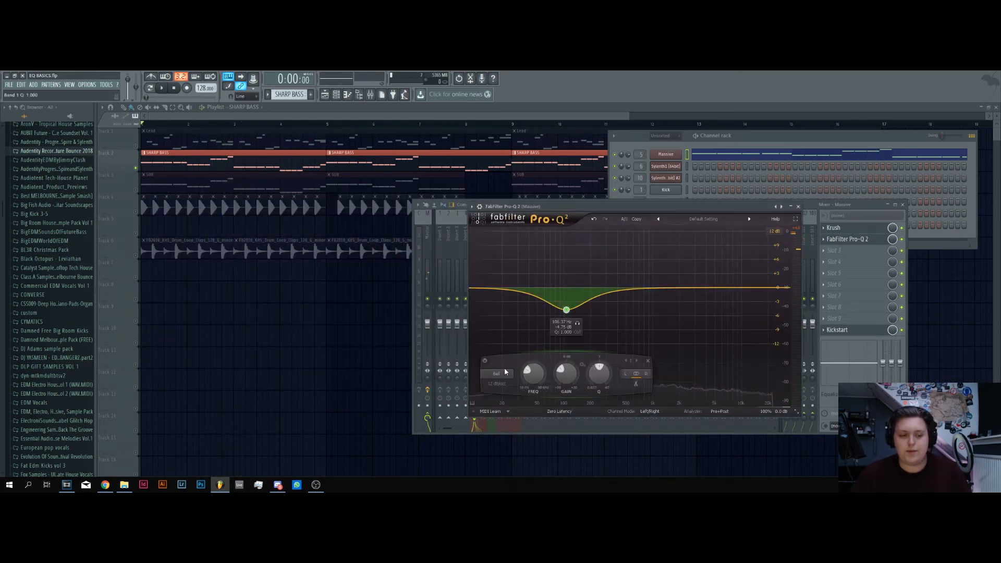
click(497, 374)
click(509, 403)
click(498, 384)
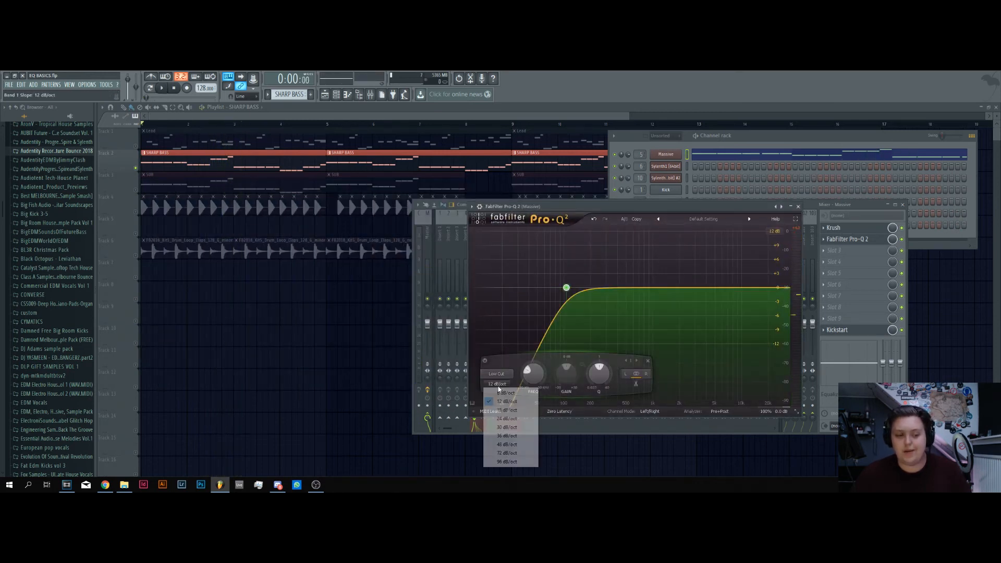
click(509, 419)
drag(568, 295, 607, 294)
Lower the bass low cut's frequency to about 262 Hz during playback and play the bass again
key(space)
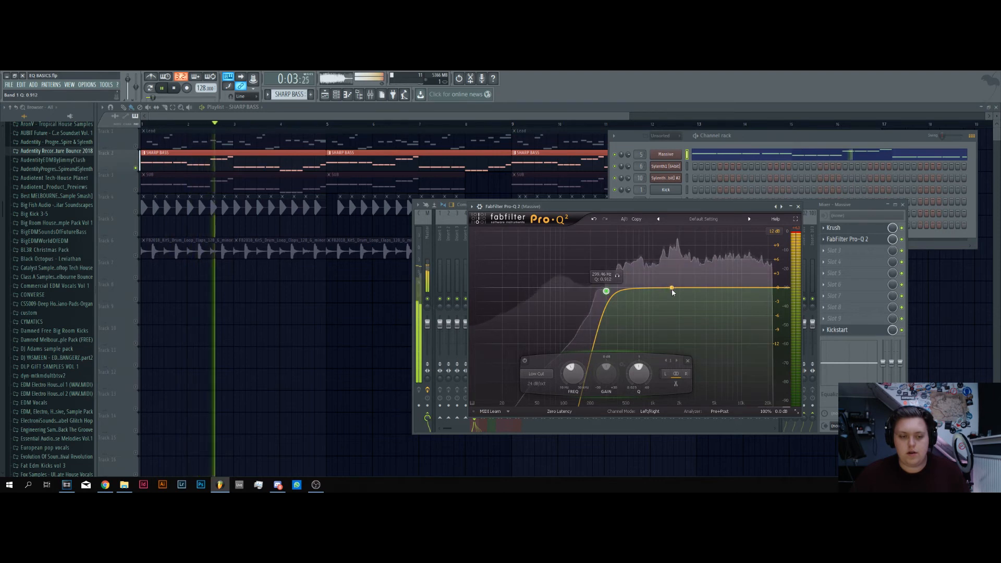
drag(607, 292, 603, 293)
key(space)
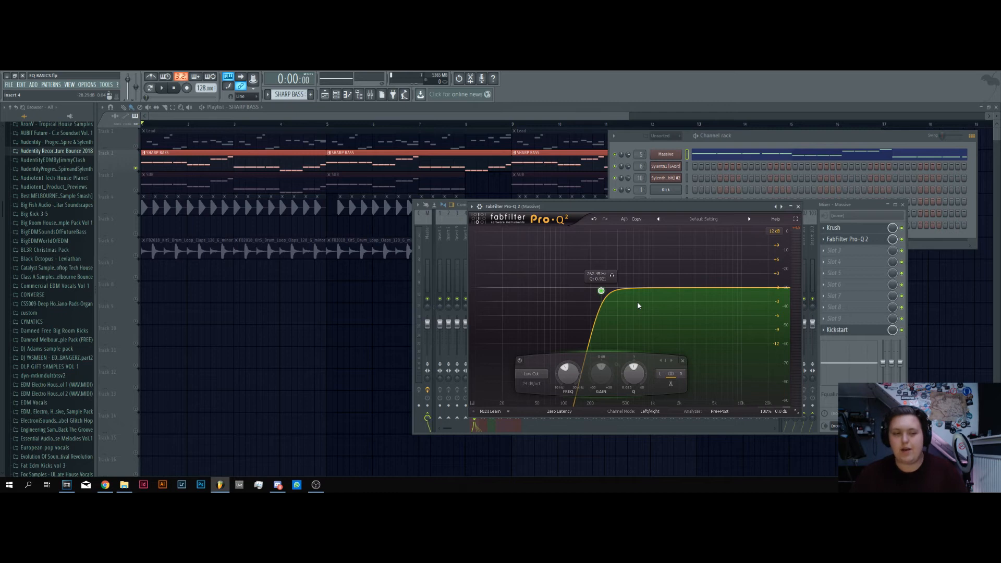
key(space)
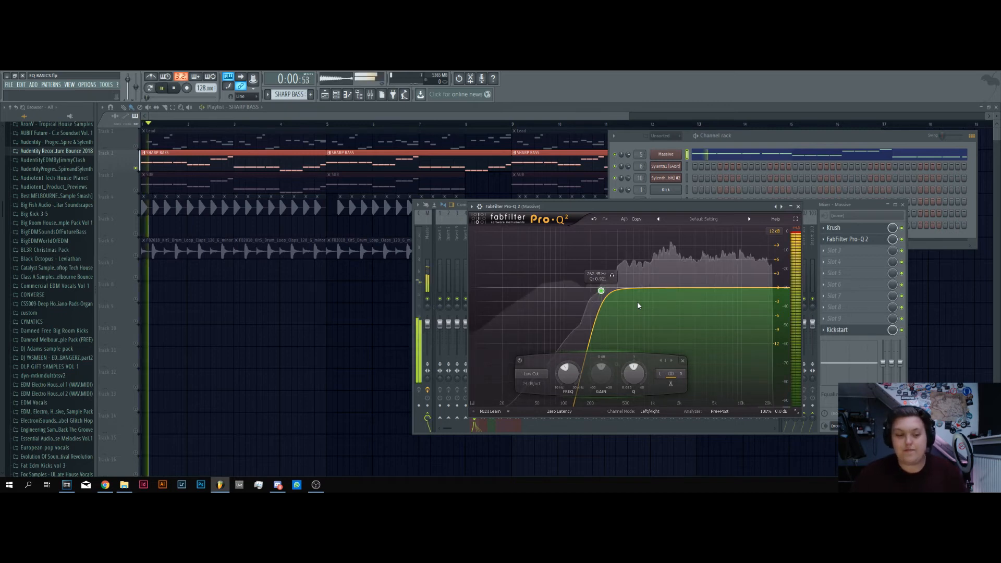
Stop playback and add a bell cut to the bass EQ at about 1.6 kHz with -1.79 dB gain and Q 2.177
key(space)
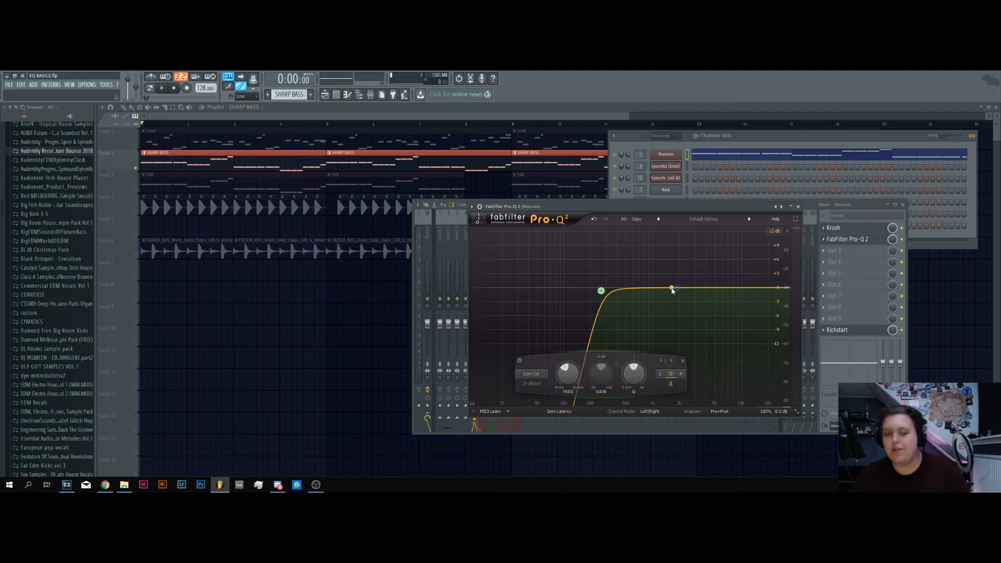
drag(673, 290, 670, 297)
scroll(669, 298, up, 4)
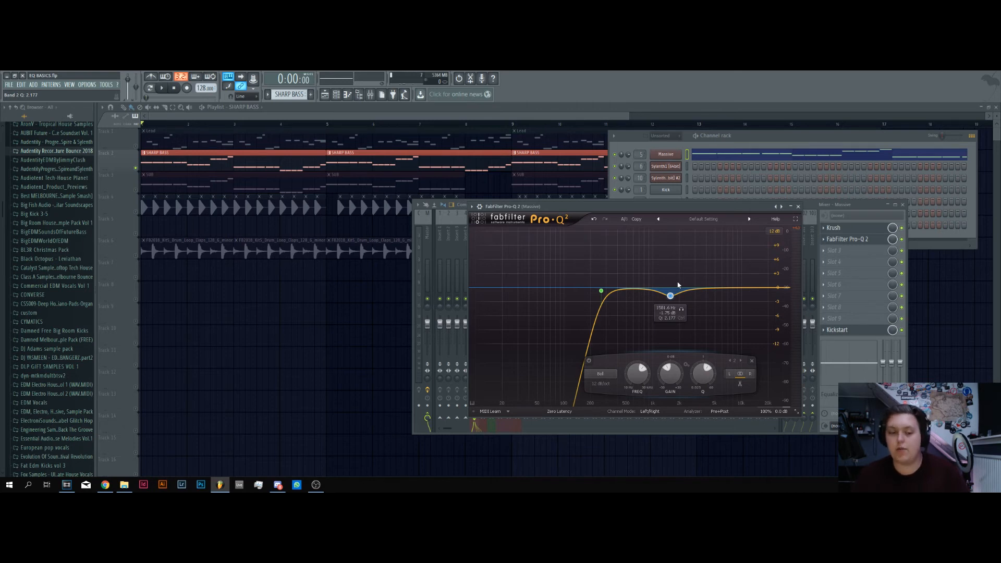
Unmute the Lead track and reopen FabFilter Pro-Q 2 on the Massive insert
click(136, 147)
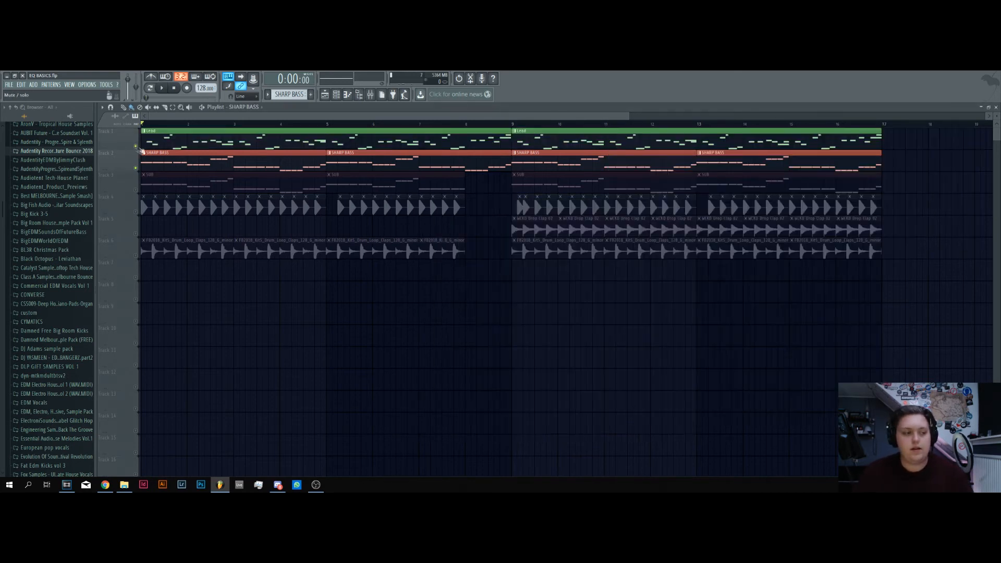
click(337, 94)
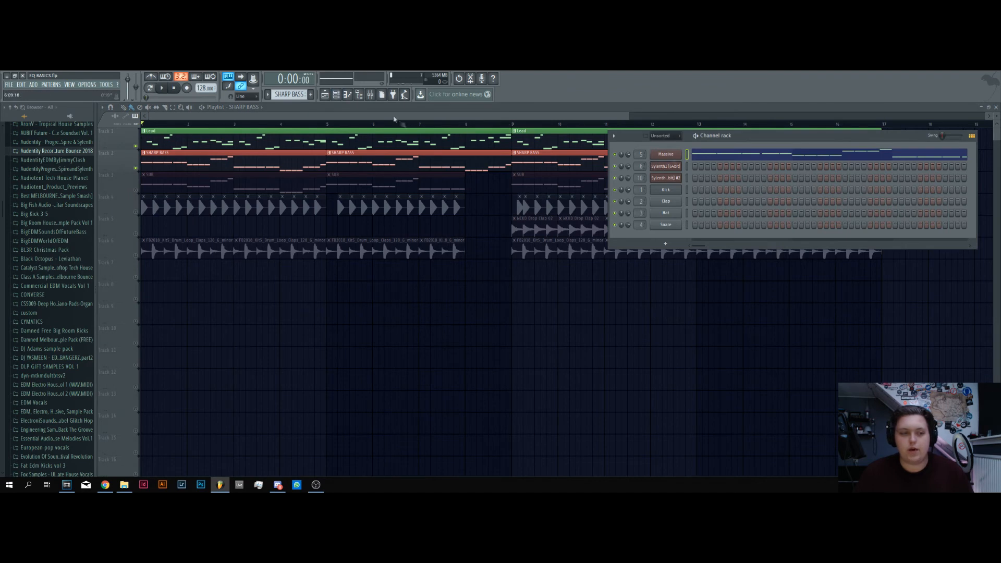
click(370, 94)
click(856, 243)
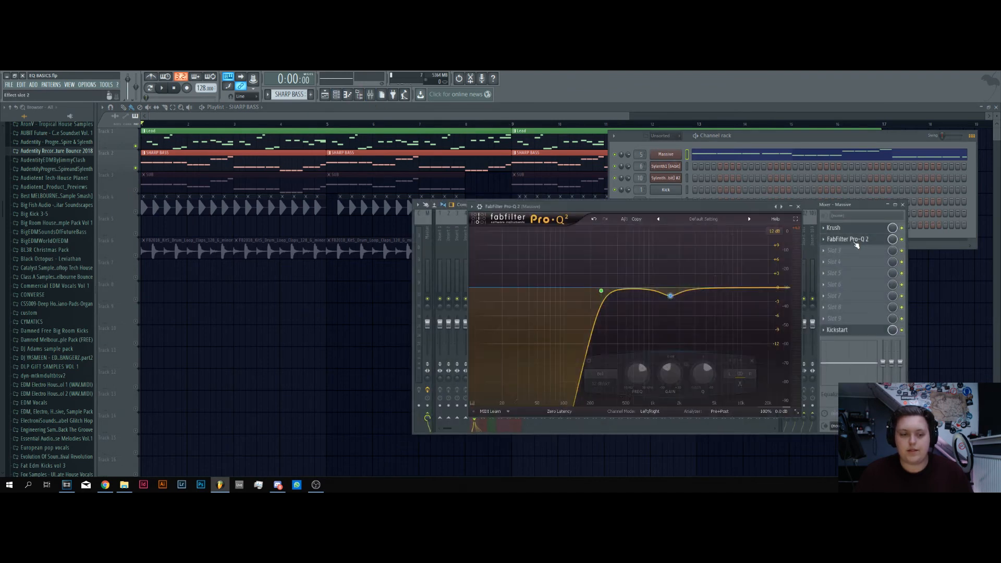
During playback with the lead, deepen the bass bell cut to about -2.75 dB at roughly 1.73 kHz, and close the EQ
key(space)
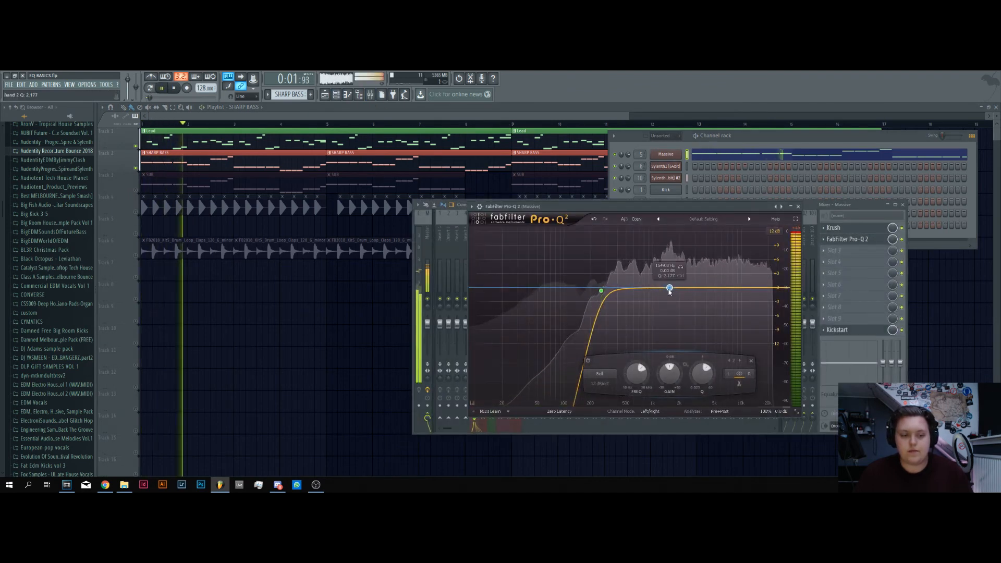
mouse_move(670, 292)
mouse_down()
mouse_move(670, 282)
mouse_move(674, 302)
mouse_up()
key(space)
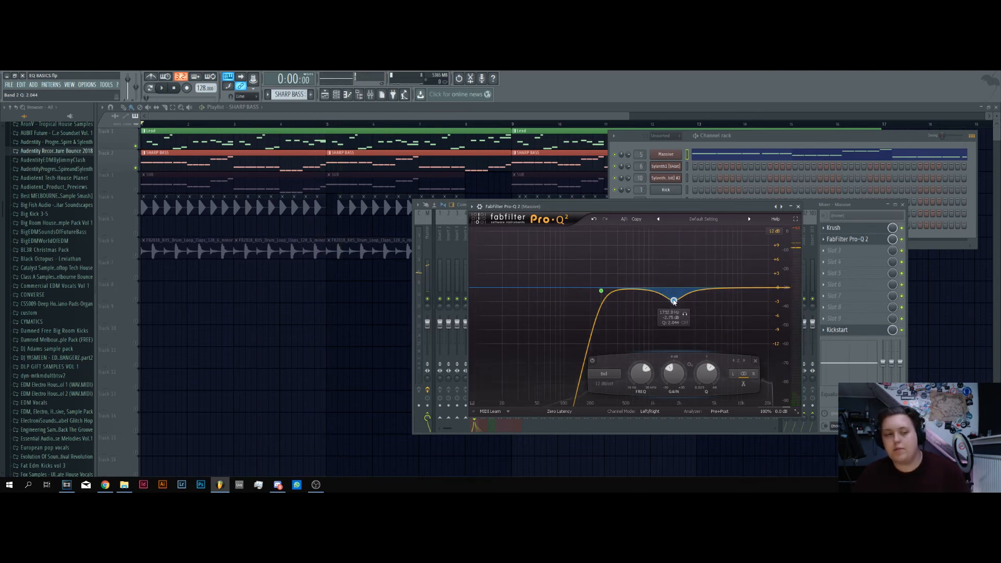
click(799, 206)
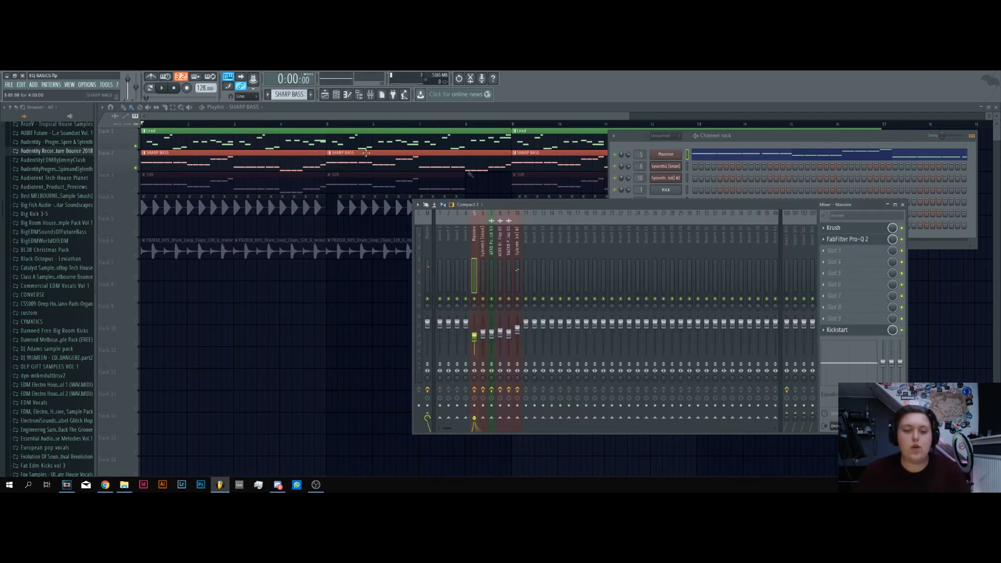
Unmute the SUB track and mute the Lead track in the playlist
click(136, 191)
key(F12)
click(136, 146)
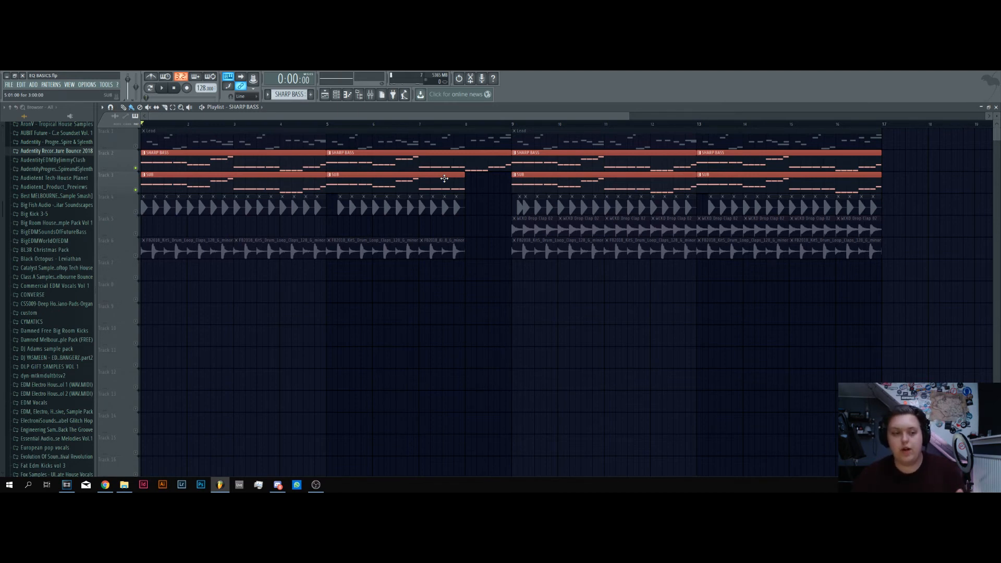
Check the effects on the sub's Sylenth1 mixer insert and listen to SHARP BASS and SUB together
click(370, 95)
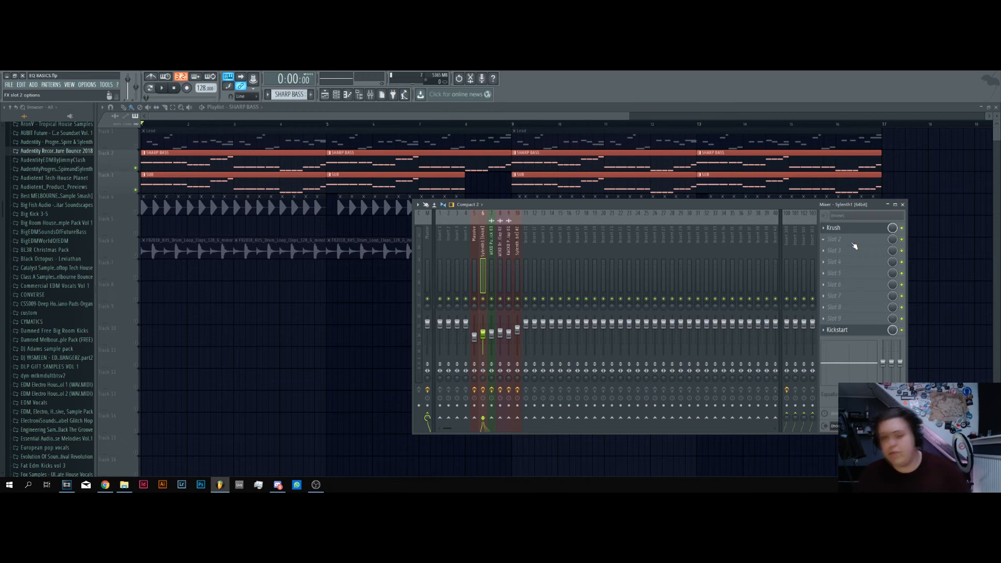
key(F9)
key(space)
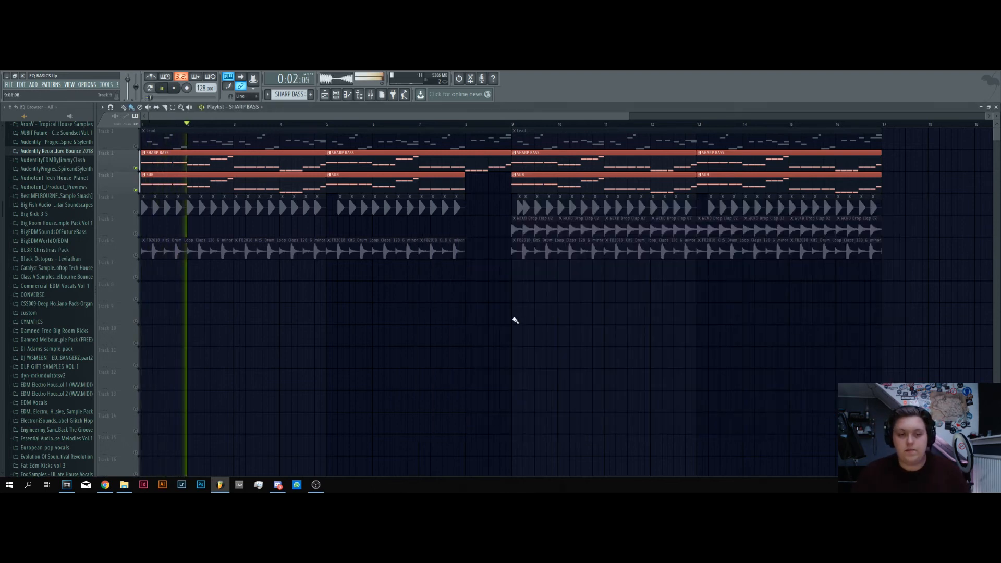
key(space)
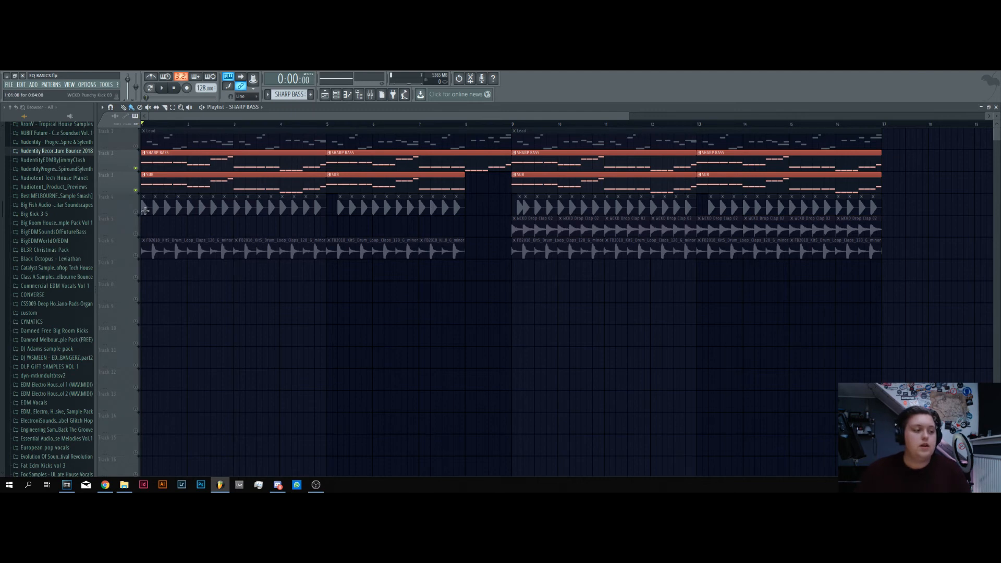
Unmute the kick track, play it with the basses, and check FabFilter Pro-Q 2 on the kick insert
click(136, 212)
key(space)
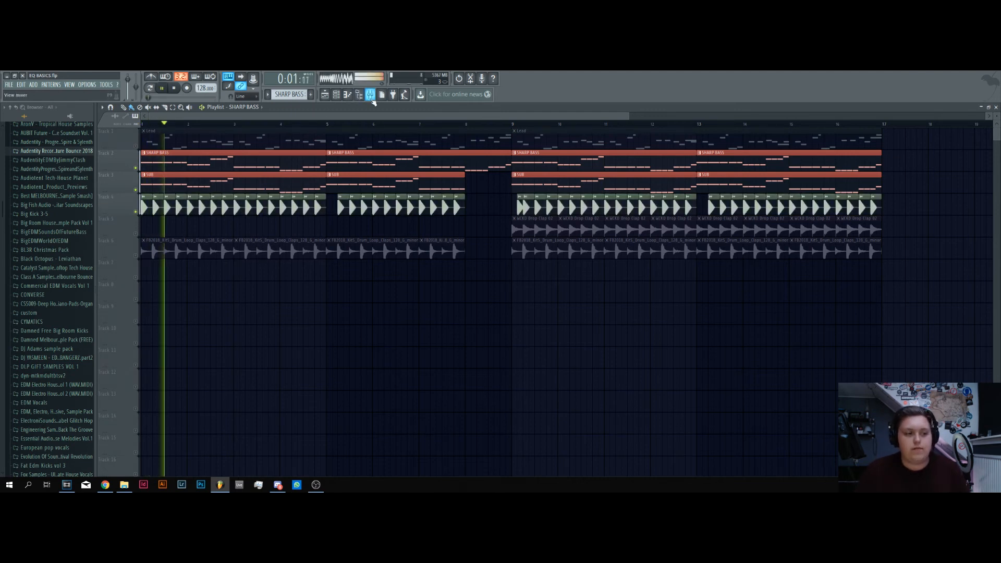
key(F9)
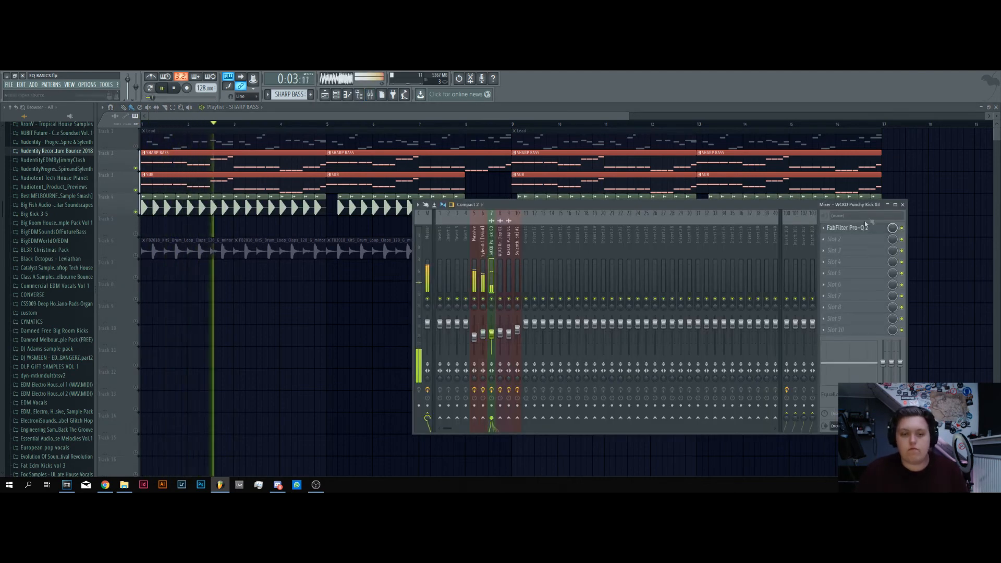
key(space)
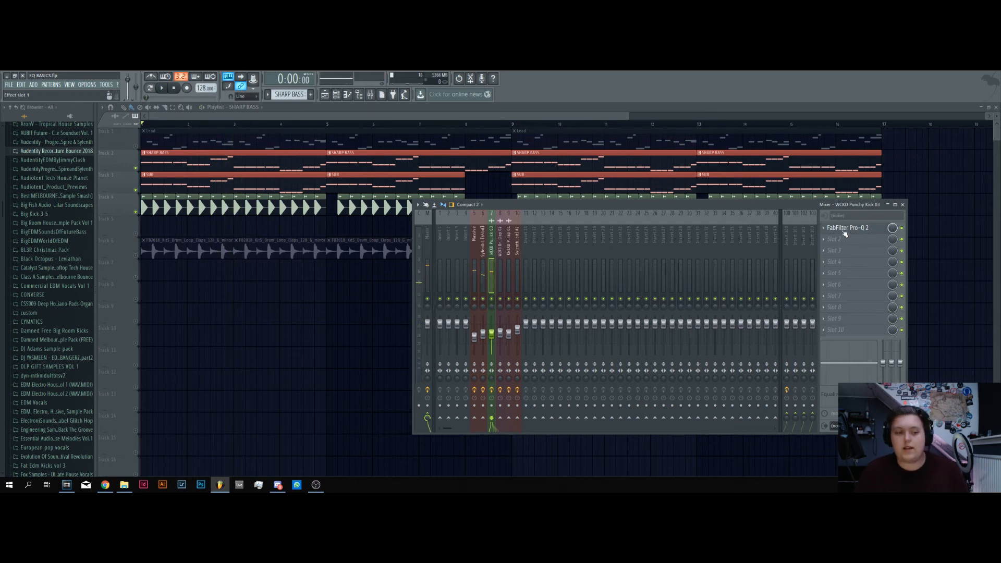
click(844, 230)
click(844, 229)
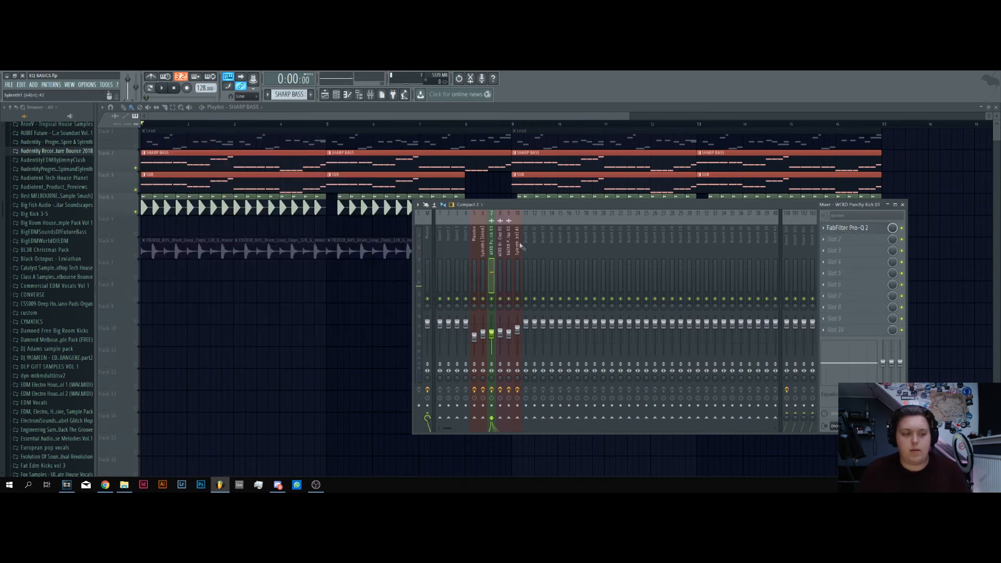
Unmute the clap loop track and mute the kick, SUB and SHARP BASS tracks so only the claps play
key(F9)
click(136, 256)
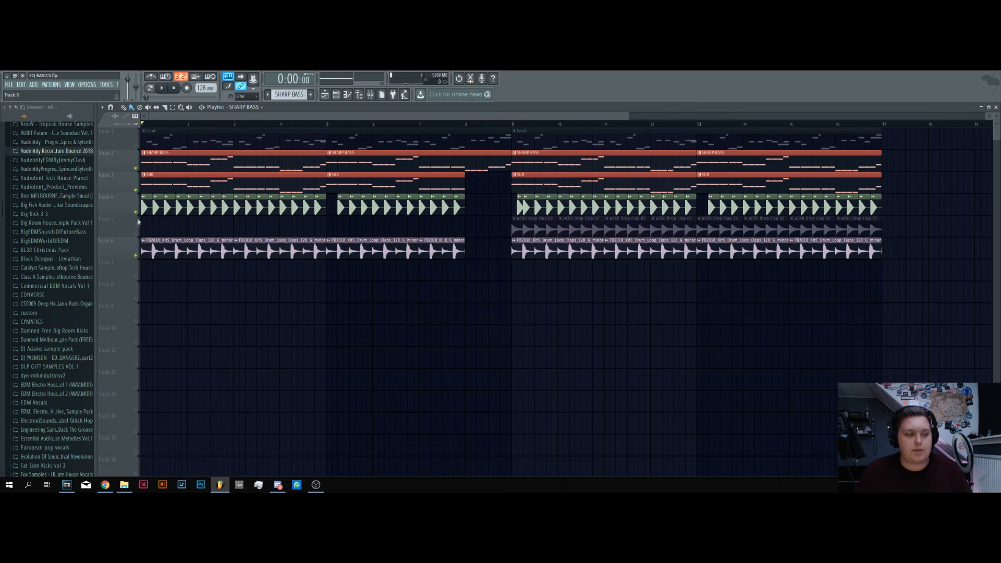
click(136, 211)
click(136, 190)
click(136, 168)
Select the clap insert in the mixer, open its FabFilter Pro-Q 2, and play the claps to view their spectrum
key(space)
key(F9)
key(space)
click(508, 257)
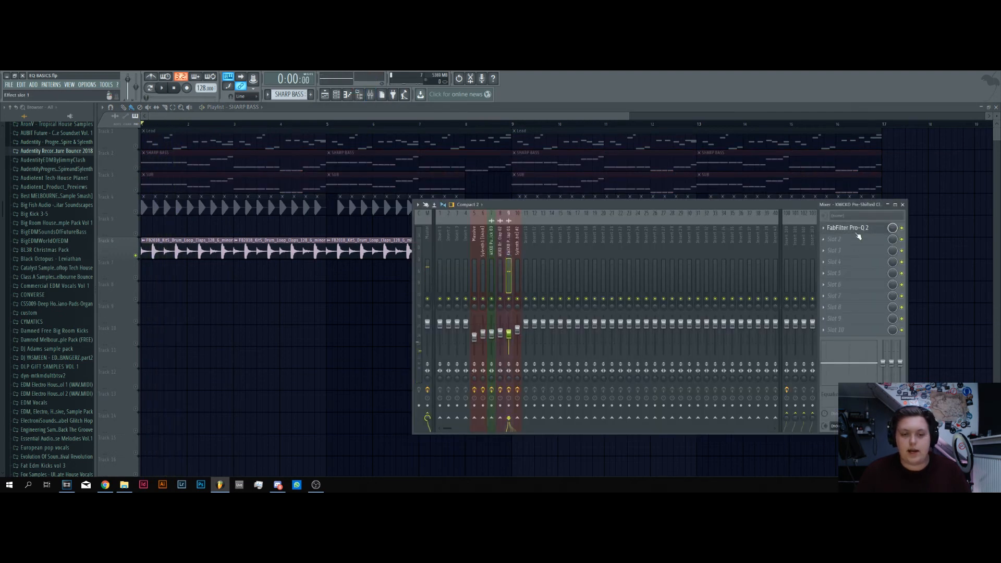
click(857, 230)
key(space)
drag(564, 222, 618, 213)
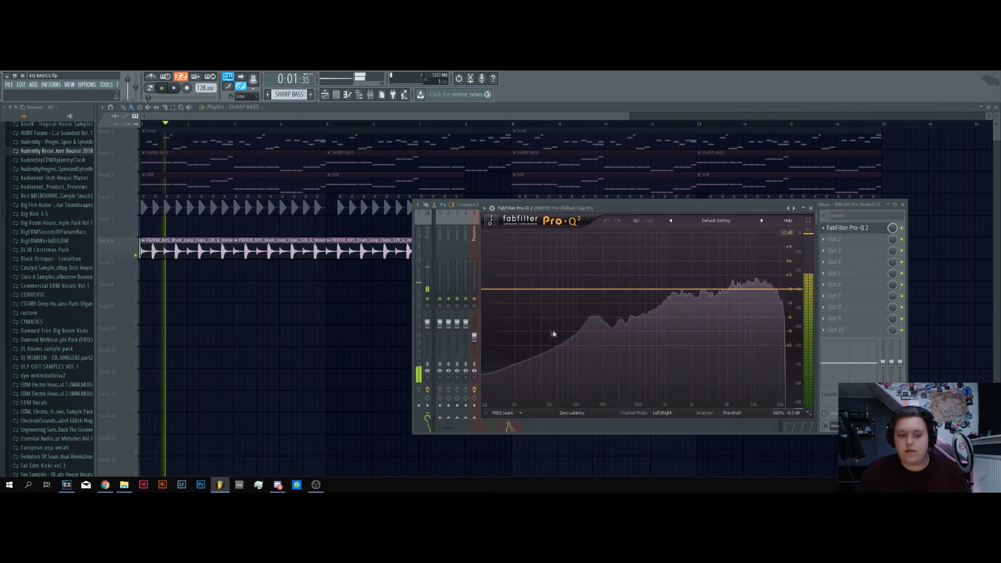
key(space)
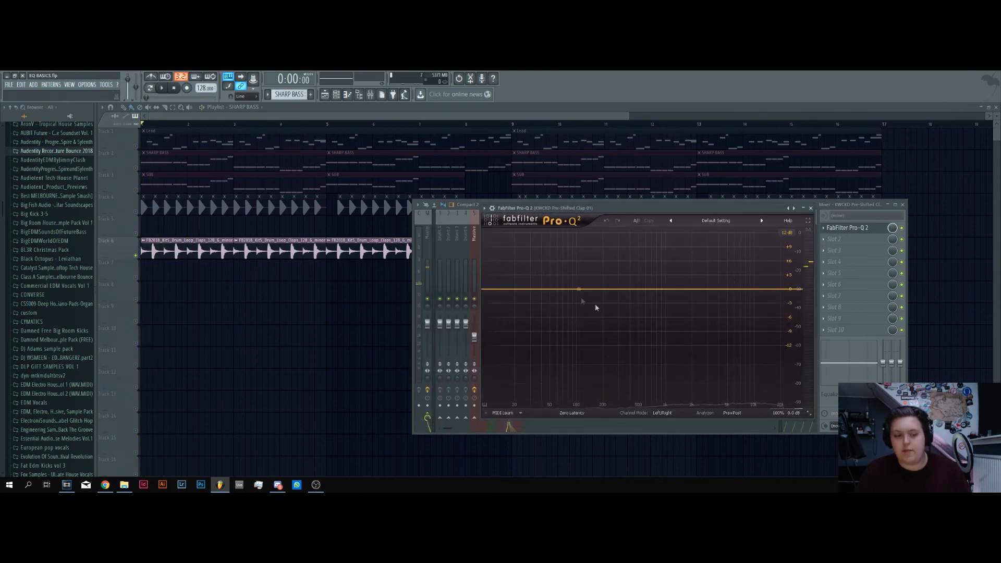
Add an EQ band to the claps shaped as a 30 dB/oct Low Cut at about 63 Hz
drag(539, 291, 542, 305)
click(507, 375)
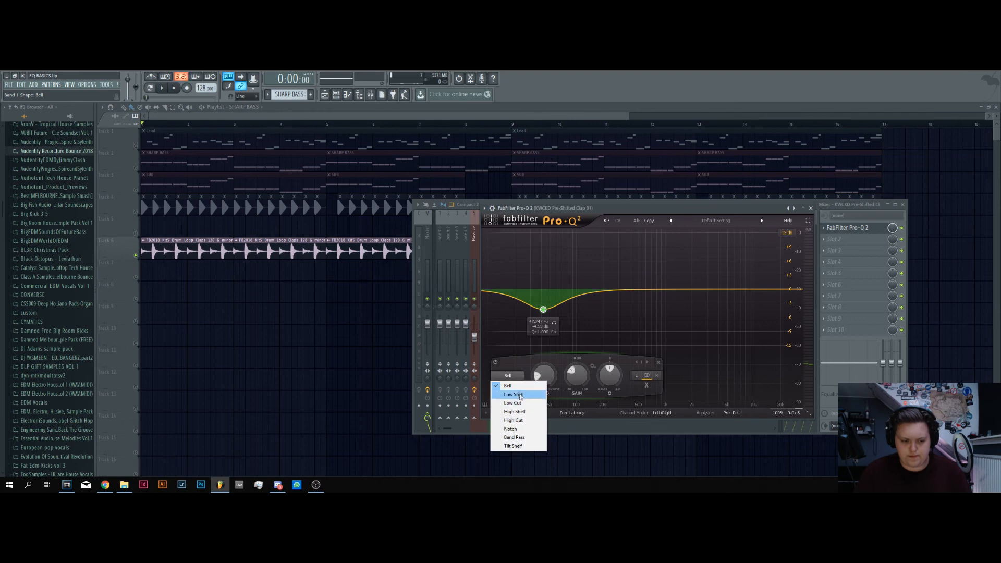
click(514, 405)
click(516, 394)
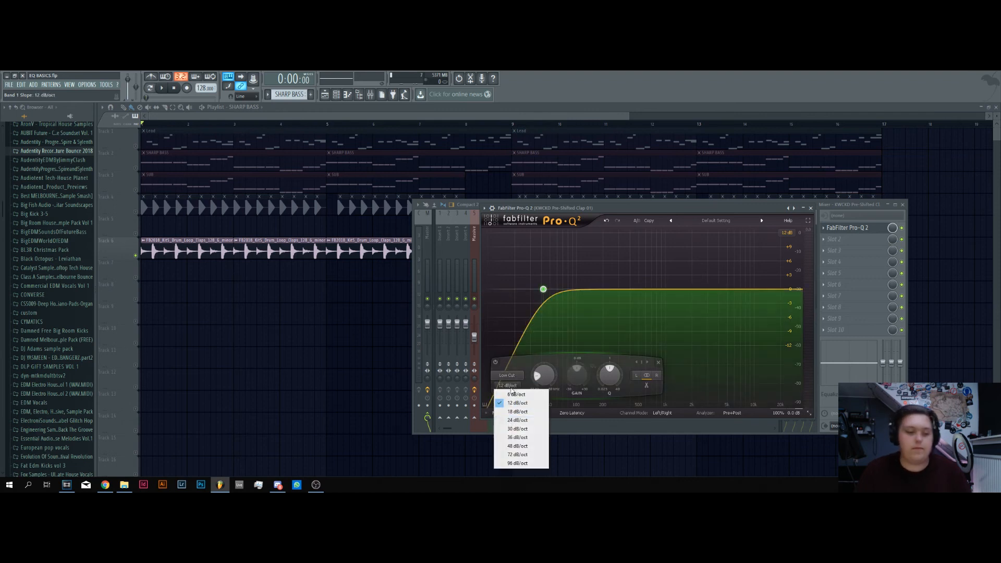
click(516, 429)
drag(543, 289, 559, 287)
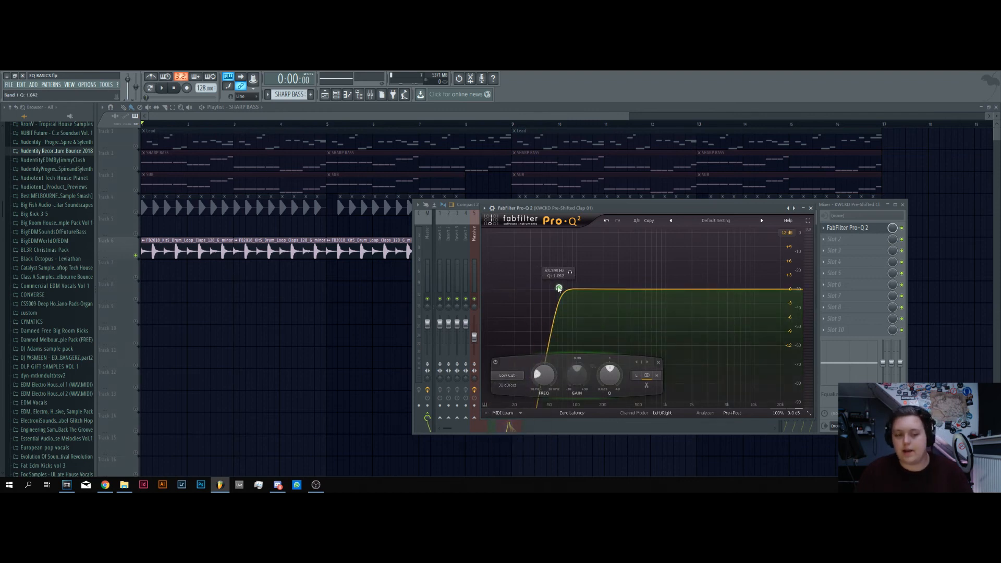
Unmute the kick, SUB, SHARP BASS and Lead tracks during playback and listen to them with the claps
key(space)
click(135, 212)
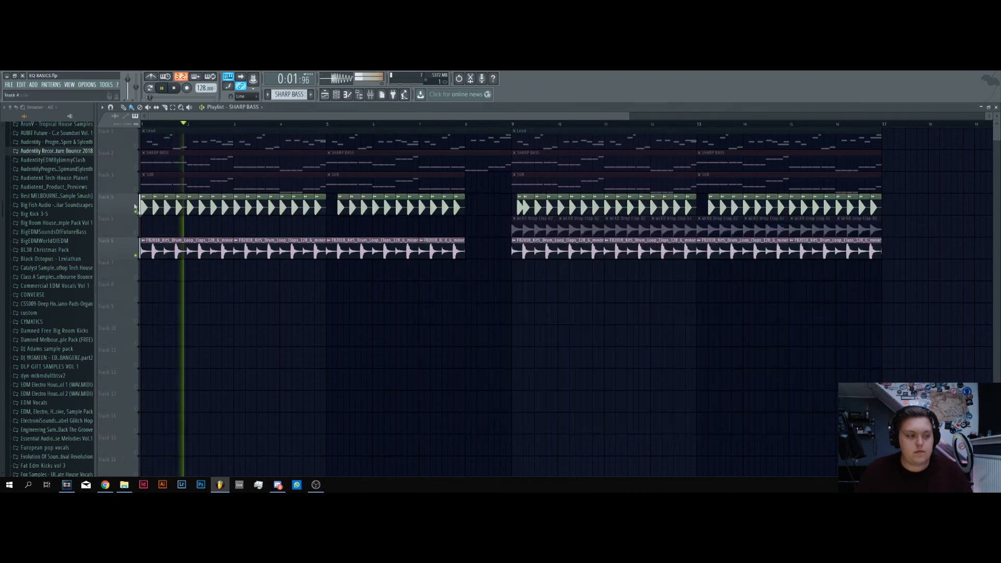
click(136, 190)
click(135, 167)
click(136, 146)
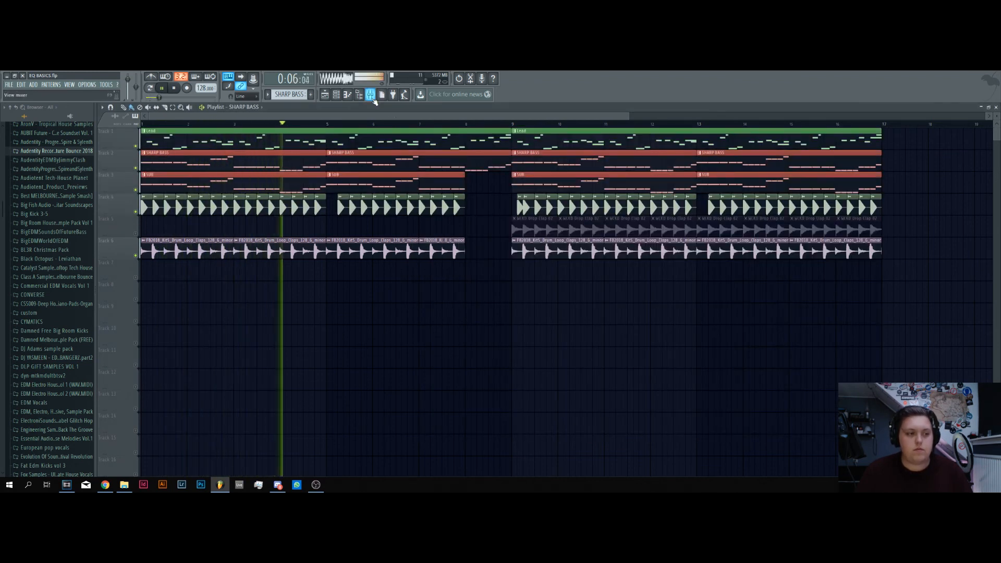
key(space)
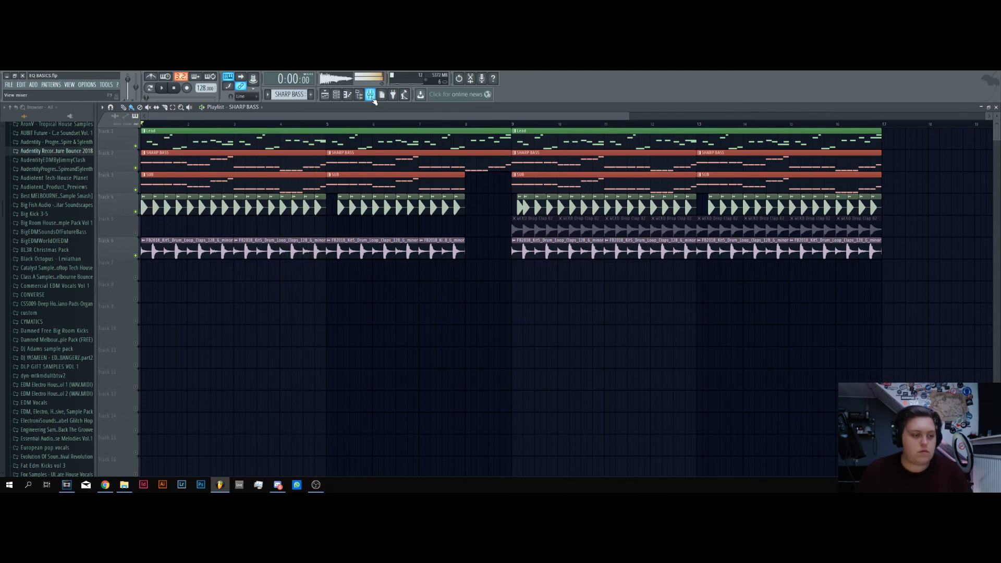
Open FabFilter Pro-Q 2 on Insert 100, which holds ValhallaRoom, and delete its existing low cut band
click(371, 96)
click(847, 239)
drag(391, 174, 652, 185)
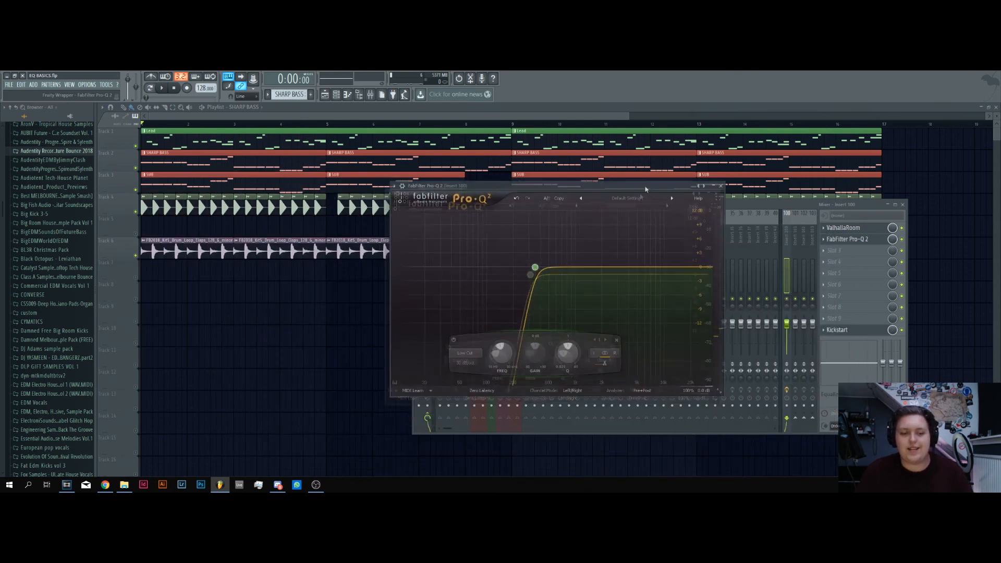
right_click(541, 265)
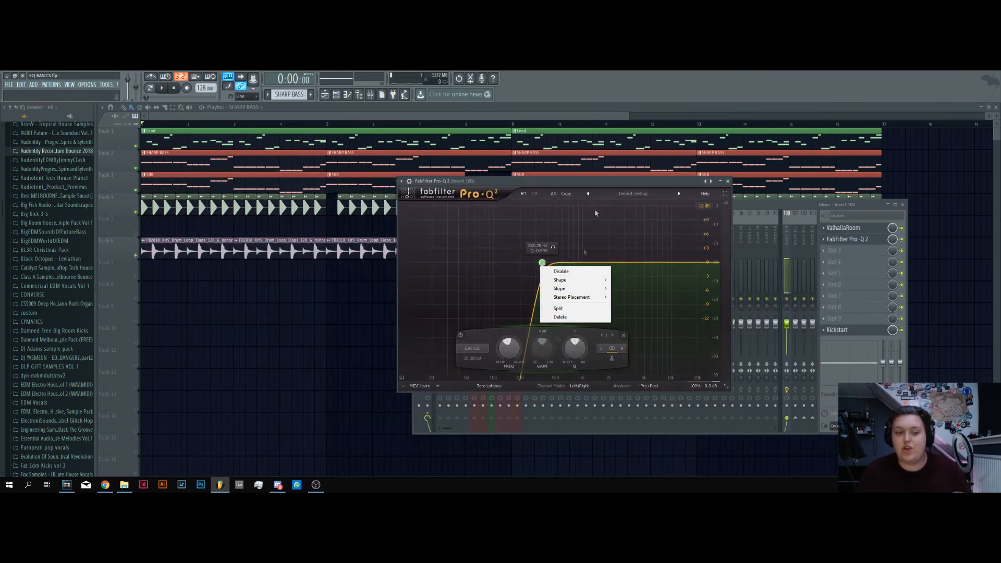
click(599, 183)
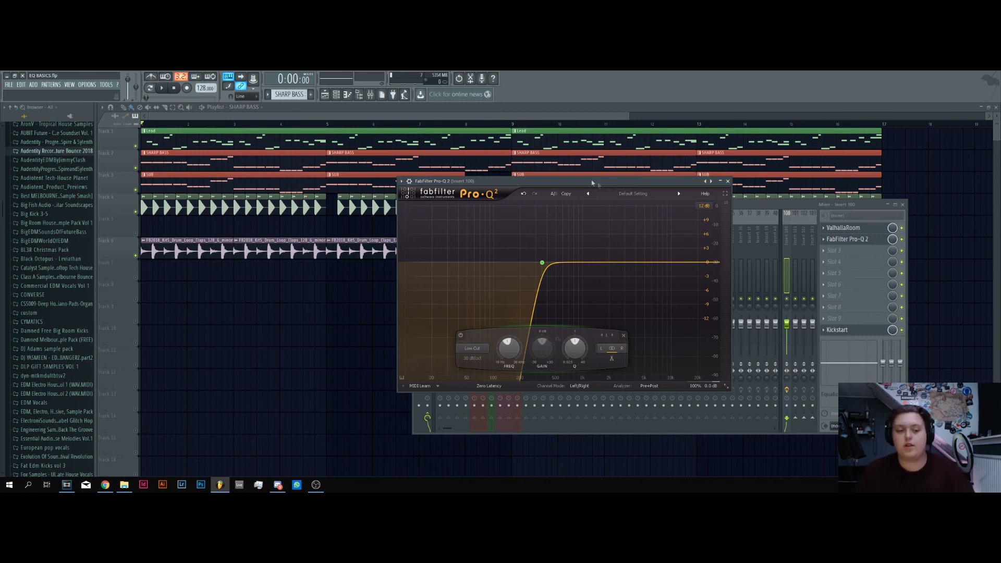
right_click(543, 263)
click(561, 316)
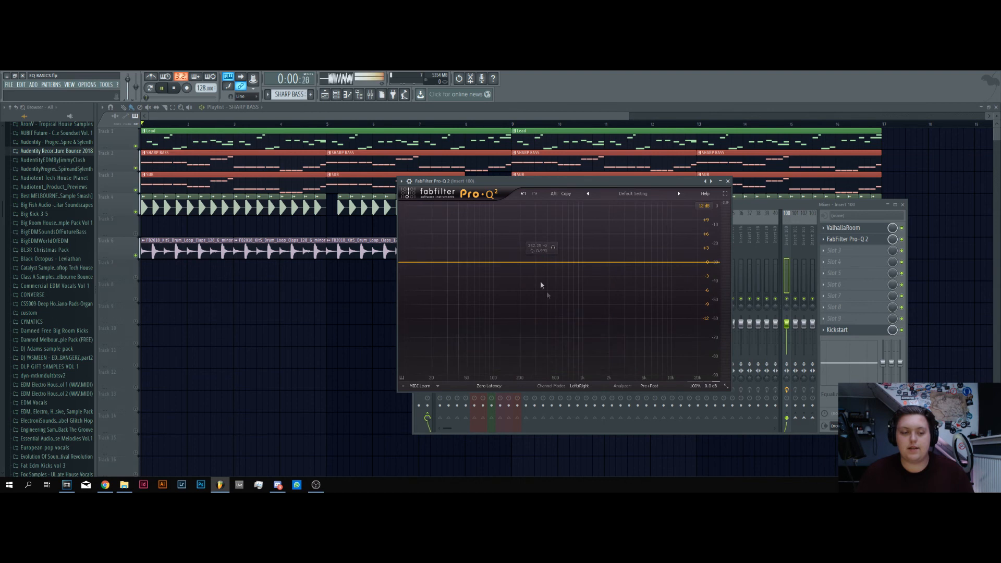
Listen to the Insert 100 reverb and add a 24 dB/oct Low Cut band, raising it to about 397 Hz during playback
key(space)
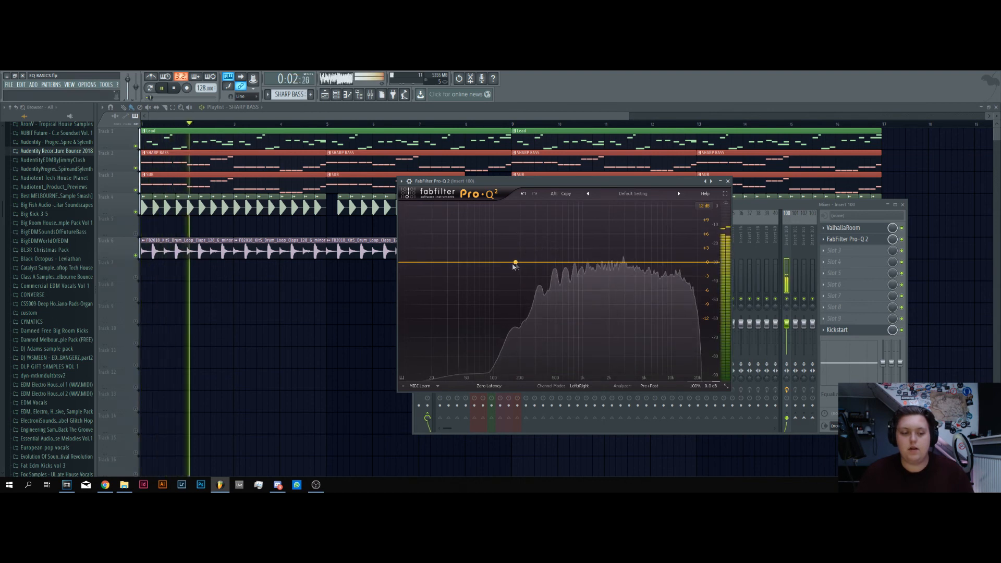
key(space)
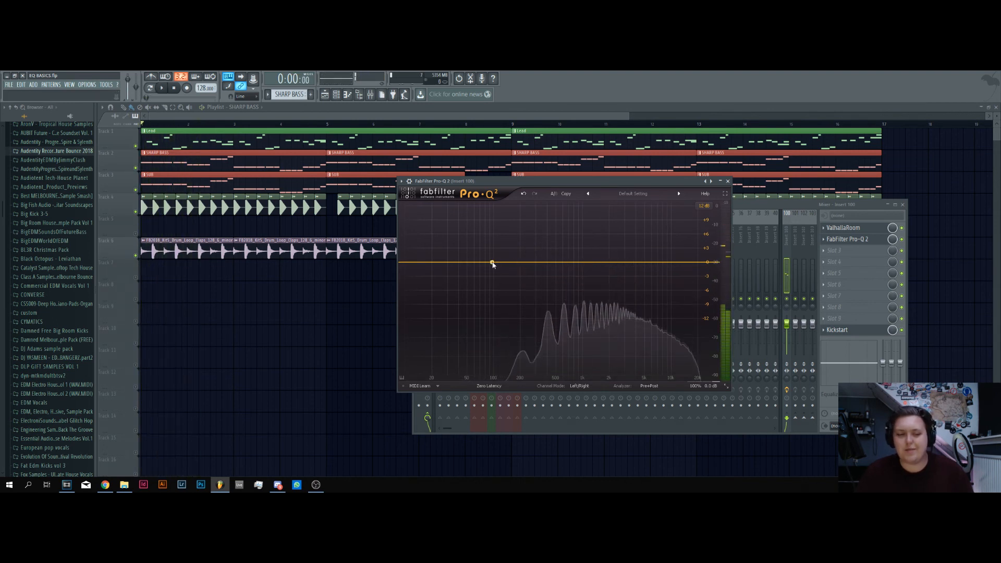
drag(493, 263, 512, 275)
click(443, 348)
click(444, 359)
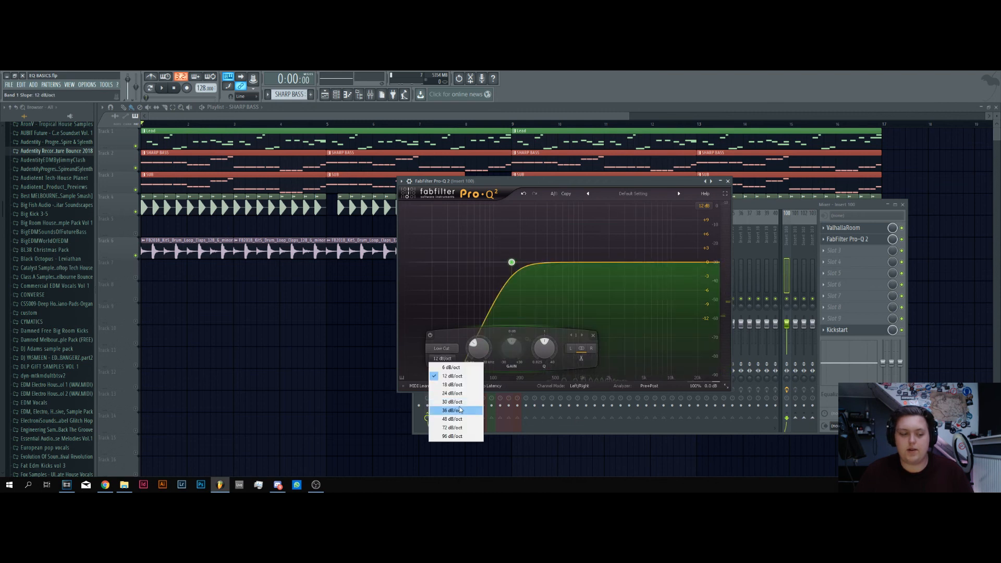
click(451, 402)
click(443, 358)
click(459, 393)
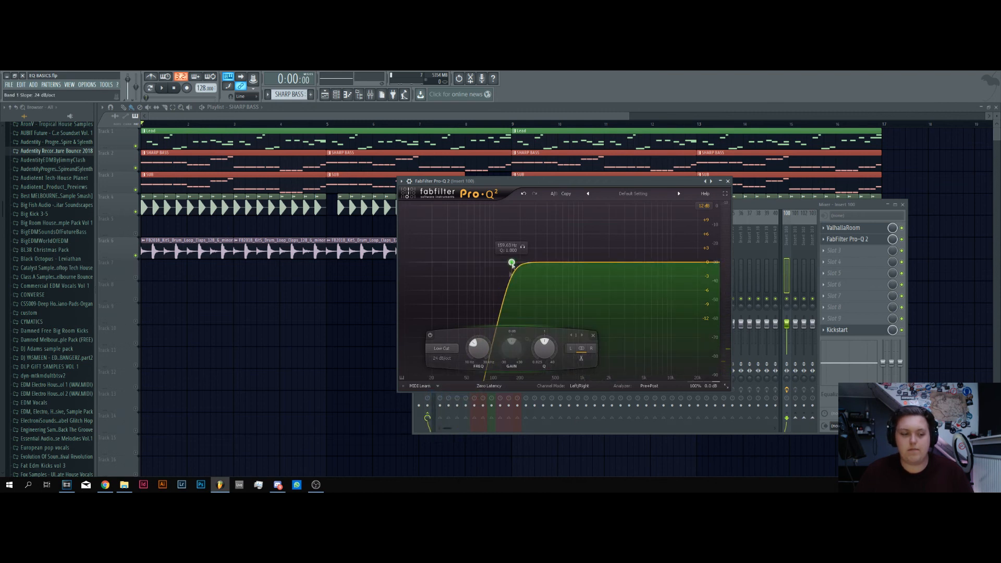
key(space)
drag(512, 262, 543, 261)
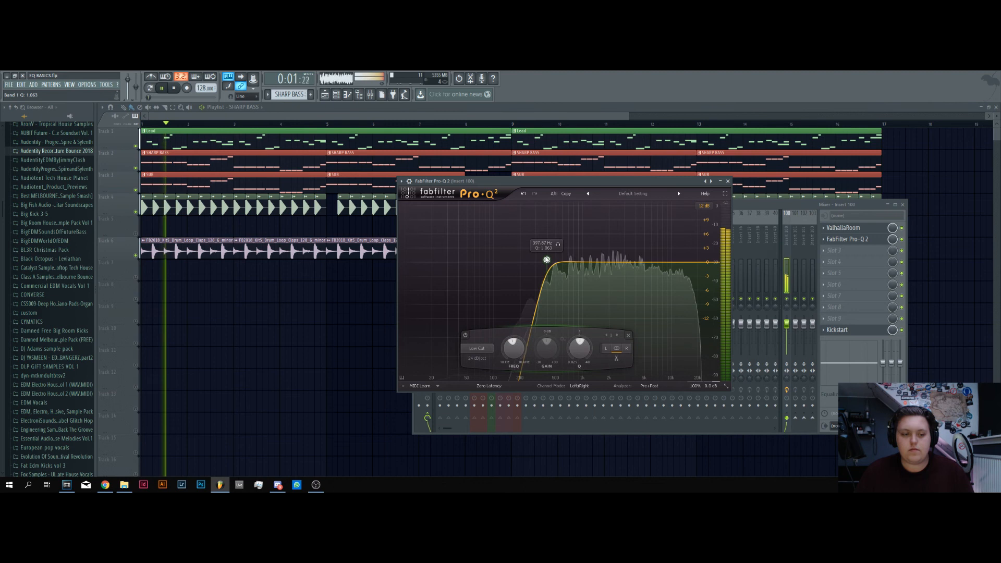
Close the Insert 100 EQ, stop playback, and open FabFilter Pro-Q 2 on the second Sylenth1 mixer insert
click(810, 256)
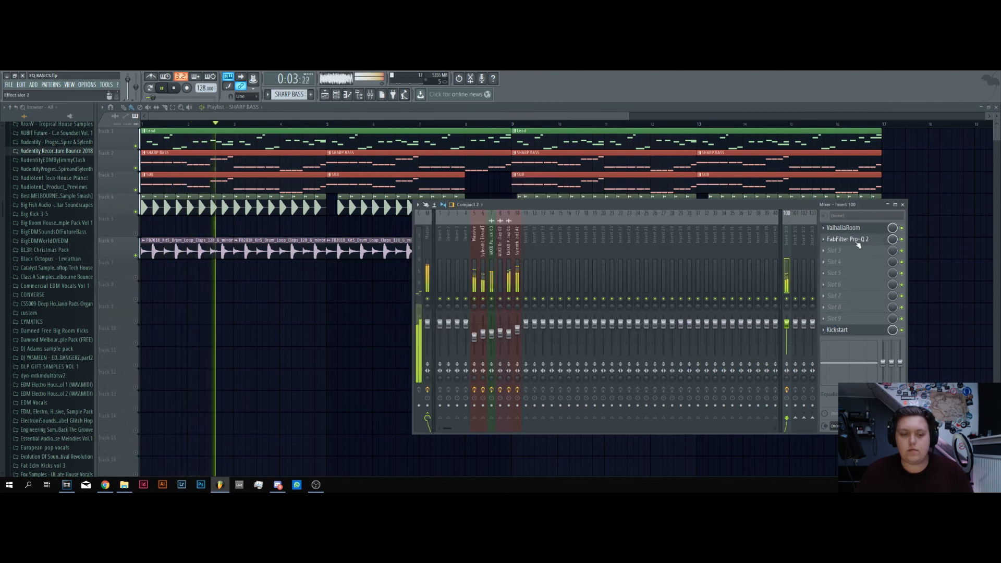
key(space)
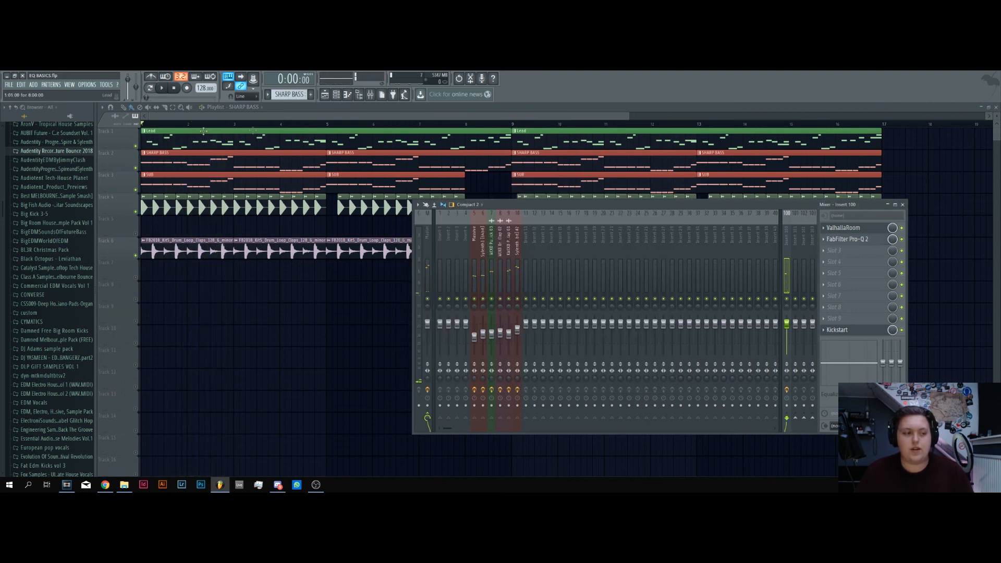
click(338, 99)
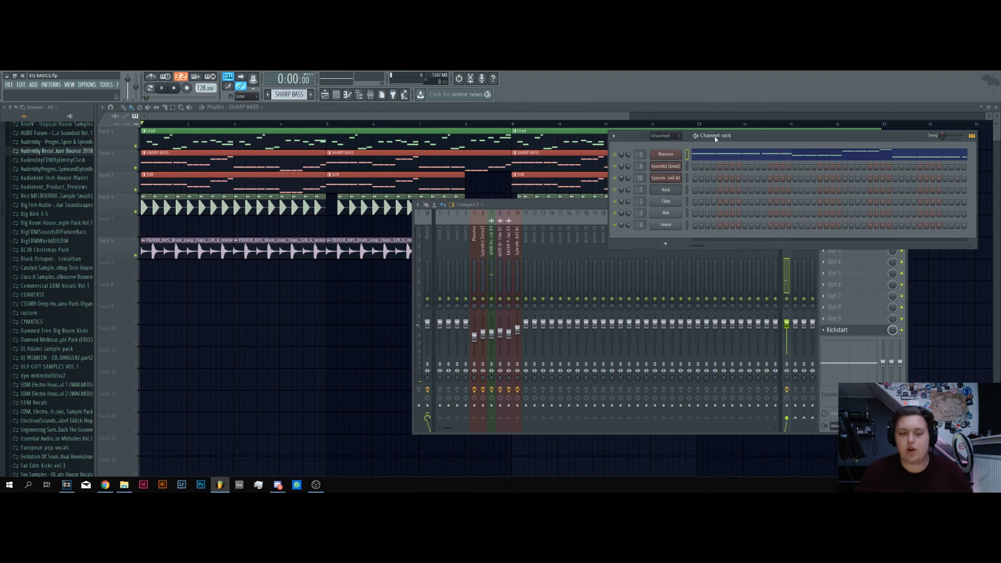
click(509, 248)
key(space)
click(517, 250)
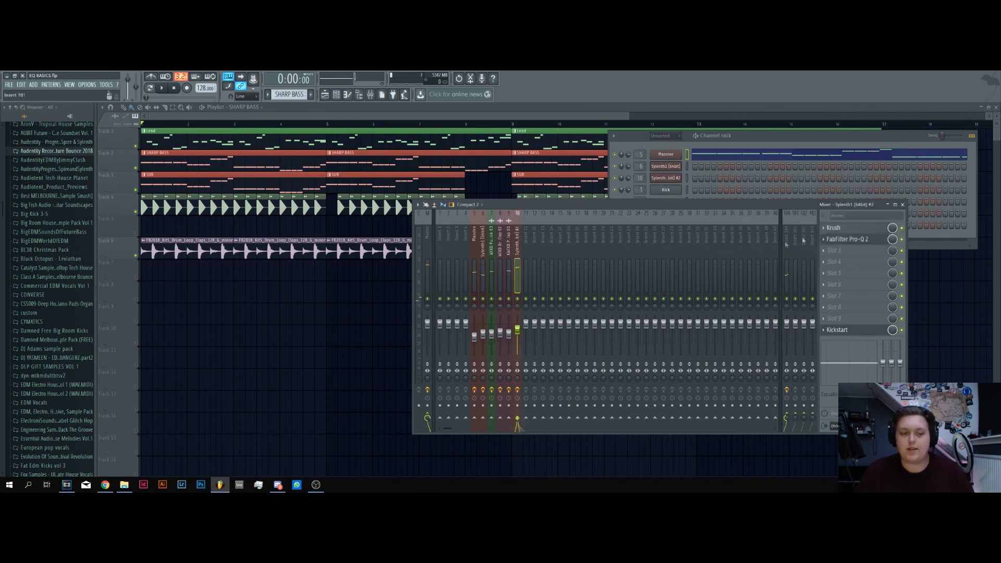
click(850, 240)
Shape the Sylenth1 EQ's high-frequency band as a 30 dB/oct High Shelf, boost it slightly around 12.7 kHz, and play the project
click(807, 319)
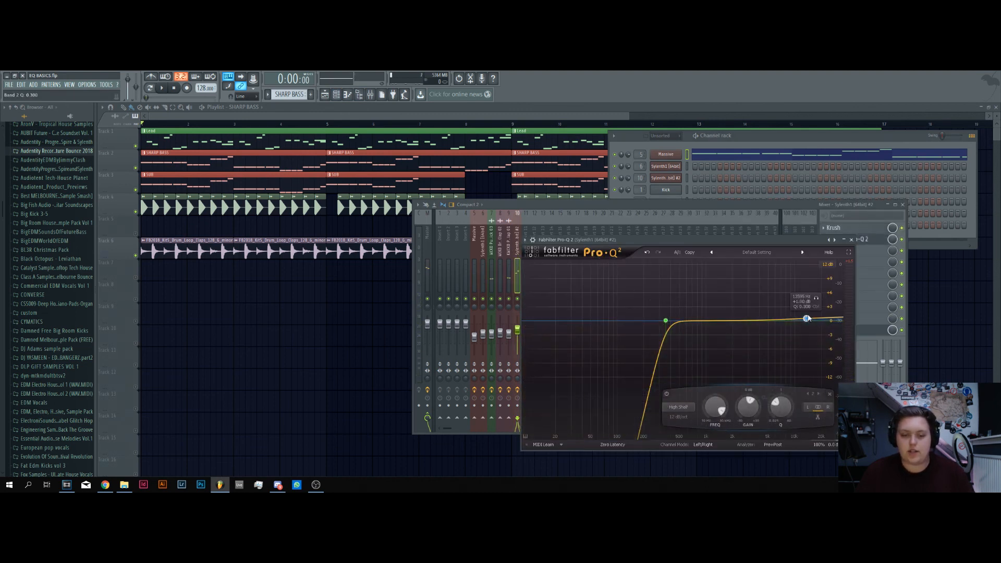
click(686, 405)
click(693, 406)
click(679, 417)
click(688, 381)
mouse_move(807, 320)
mouse_down()
mouse_move(793, 316)
mouse_move(803, 318)
mouse_up()
key(space)
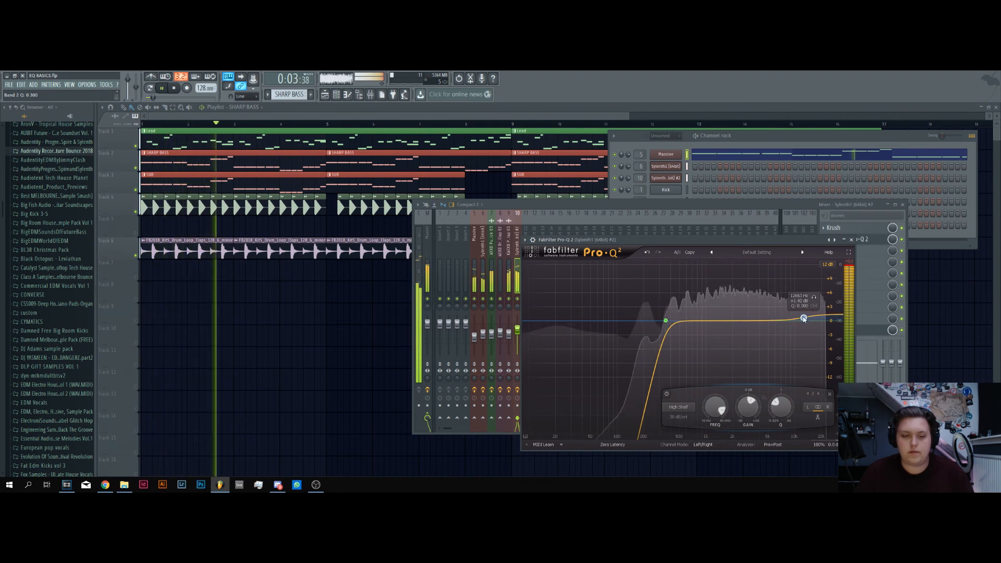
Stop playback and clear the EQ, mixer and channel rack windows away from the playlist
click(778, 208)
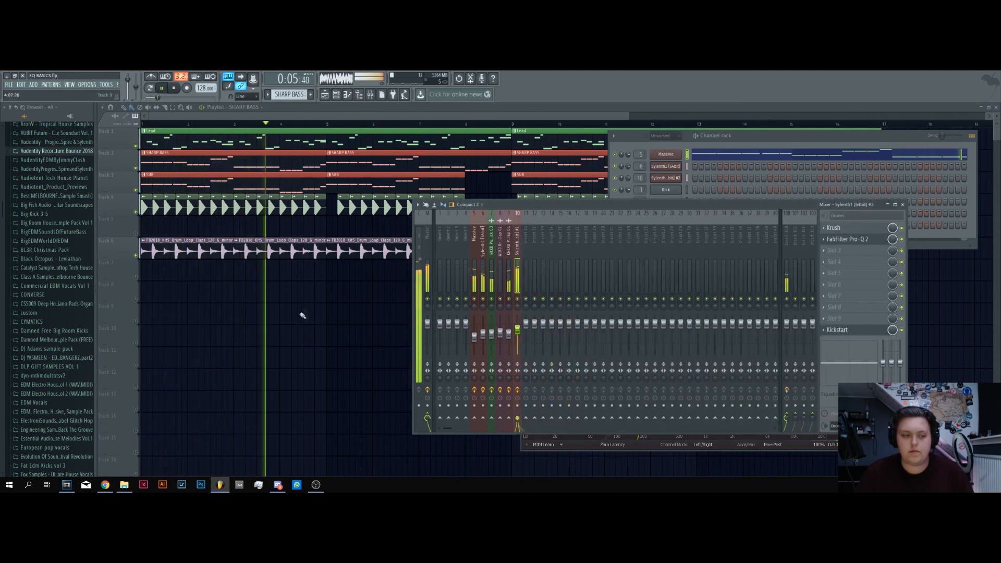
right_click(312, 314)
key(space)
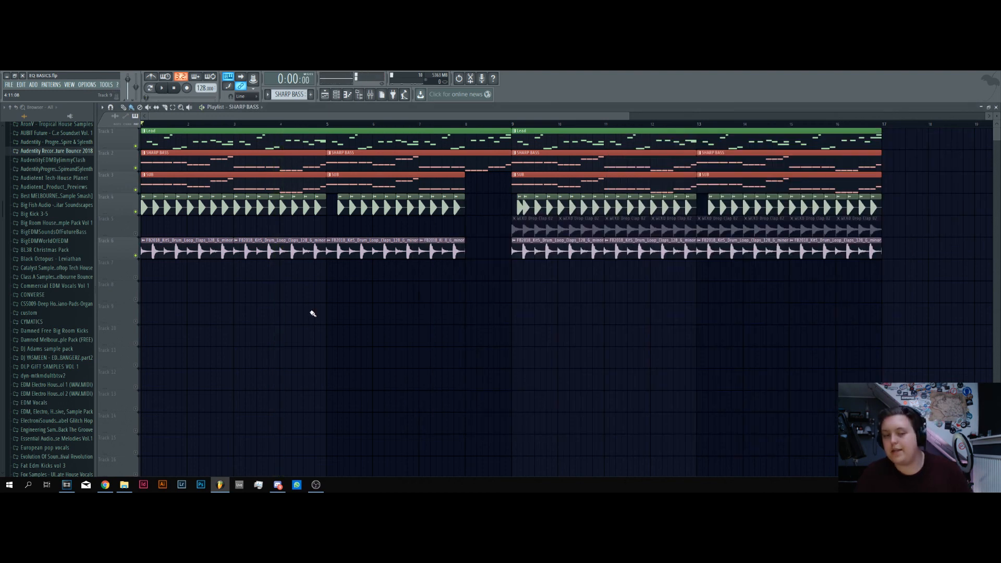
Unmute the Drop Clap track in the playlist and set the playback position to the start of bar 9
click(135, 234)
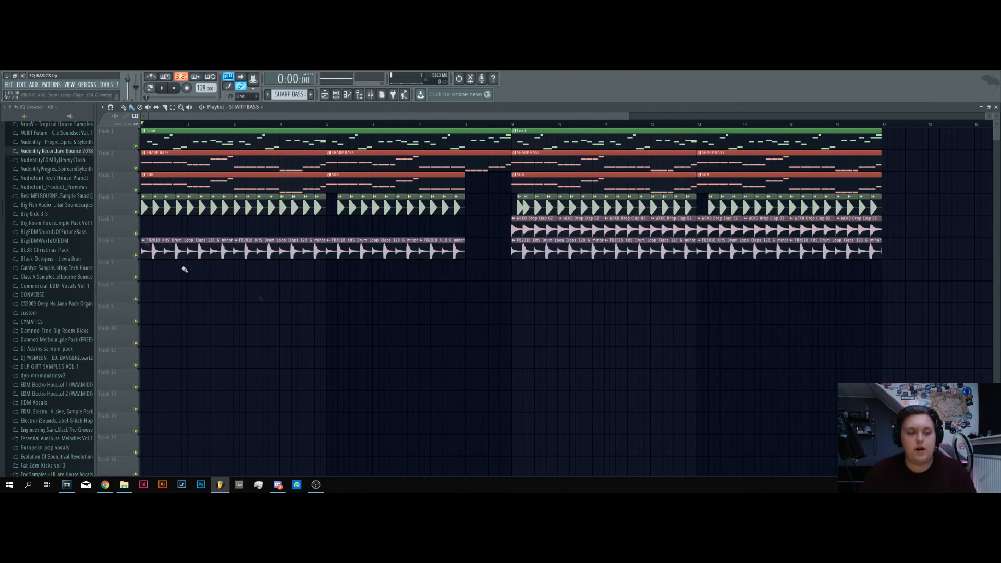
click(514, 126)
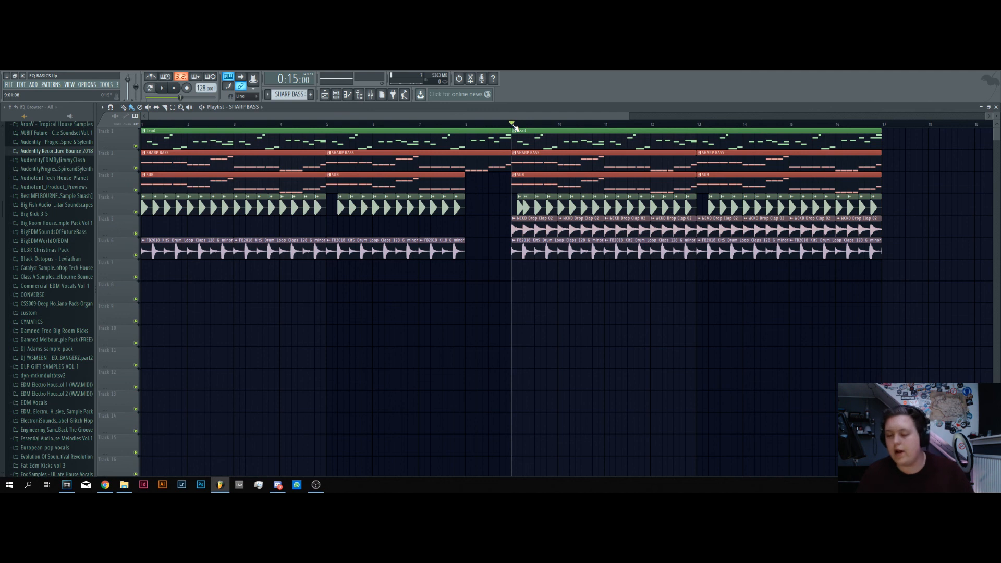